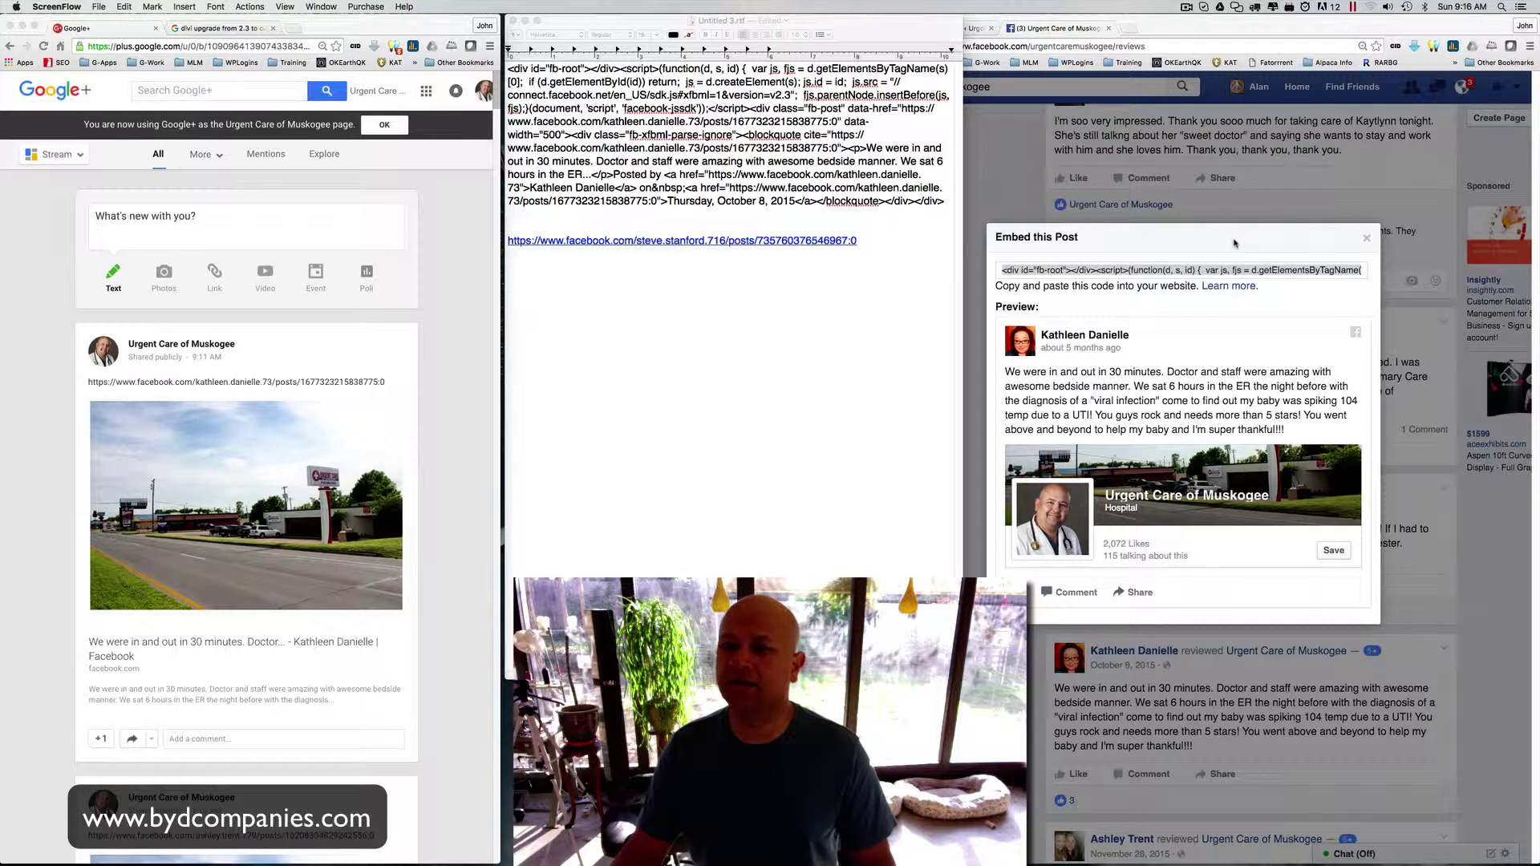
# Step: Close Facebook's Embed this Post dialog for the 'in and out in 30 minutes' review
pyautogui.click(1211, 273)
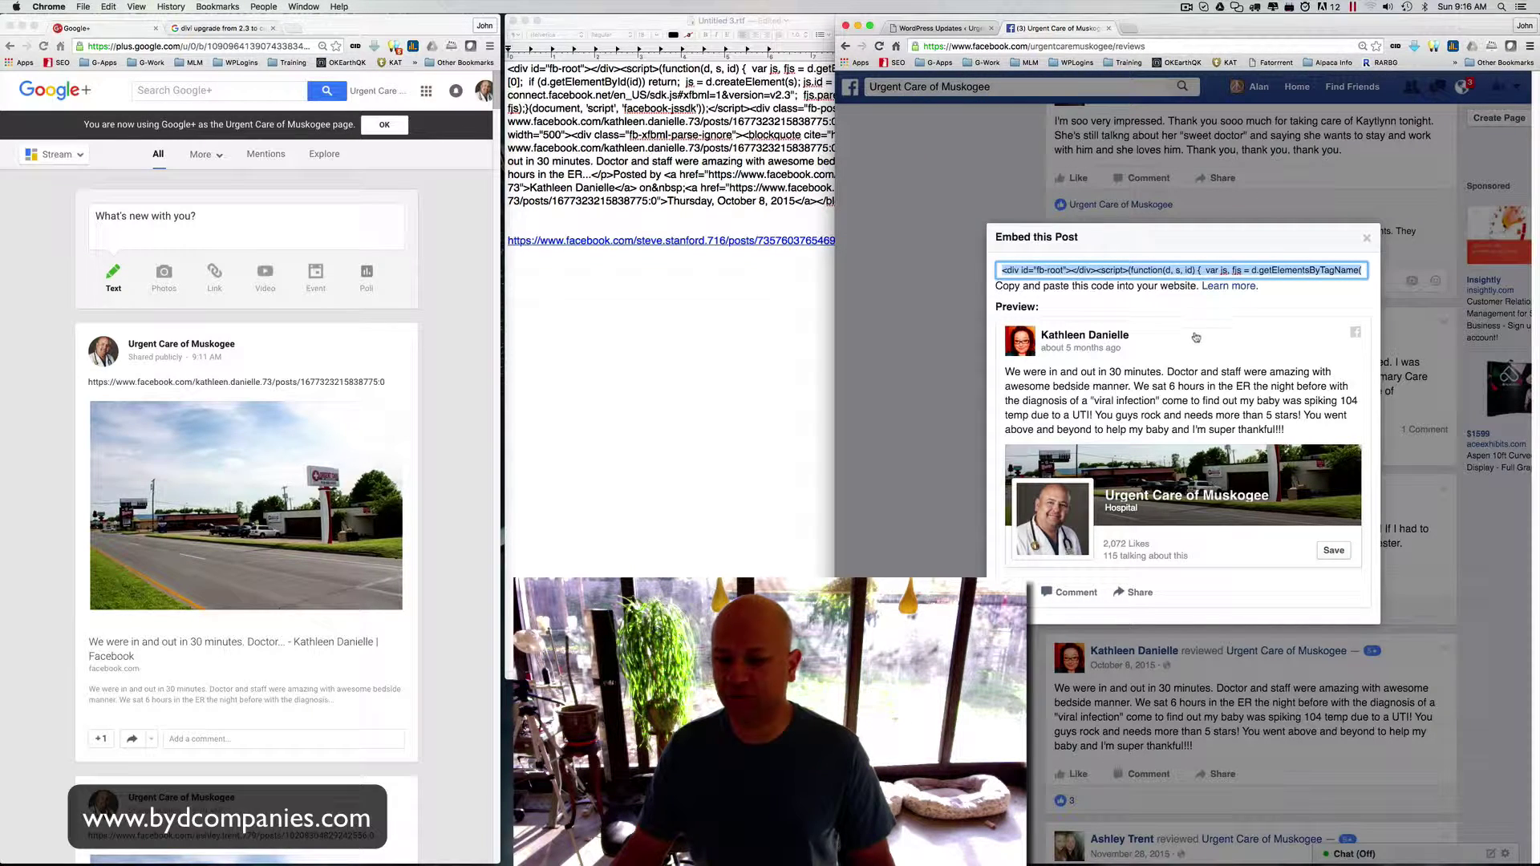
pyautogui.click(1368, 240)
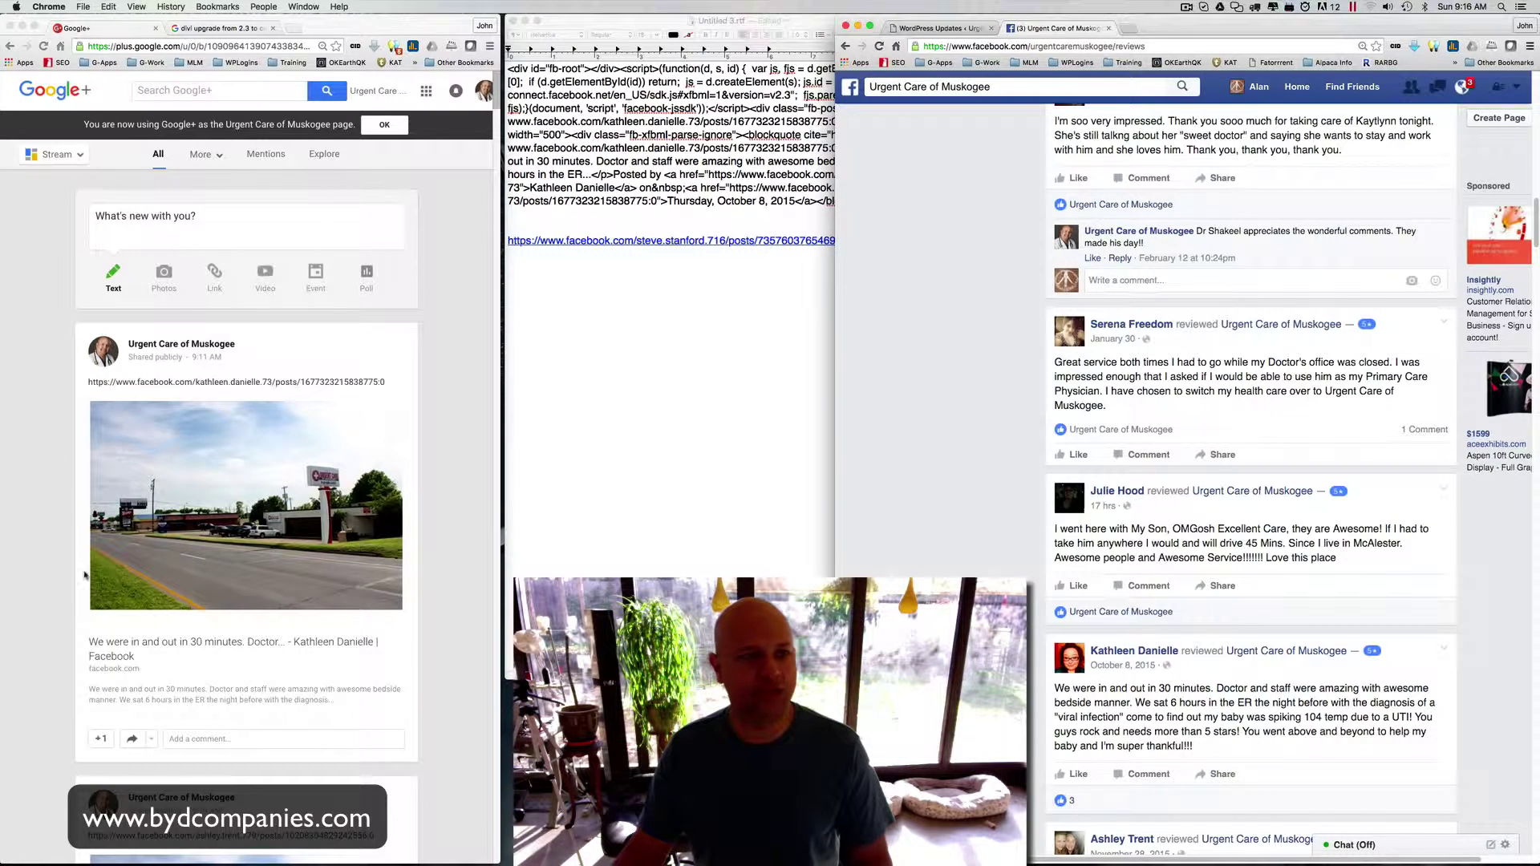
# Step: Switch the page to Mentions, start a new post, then check the notes and Facebook reviews
pyautogui.click(264, 156)
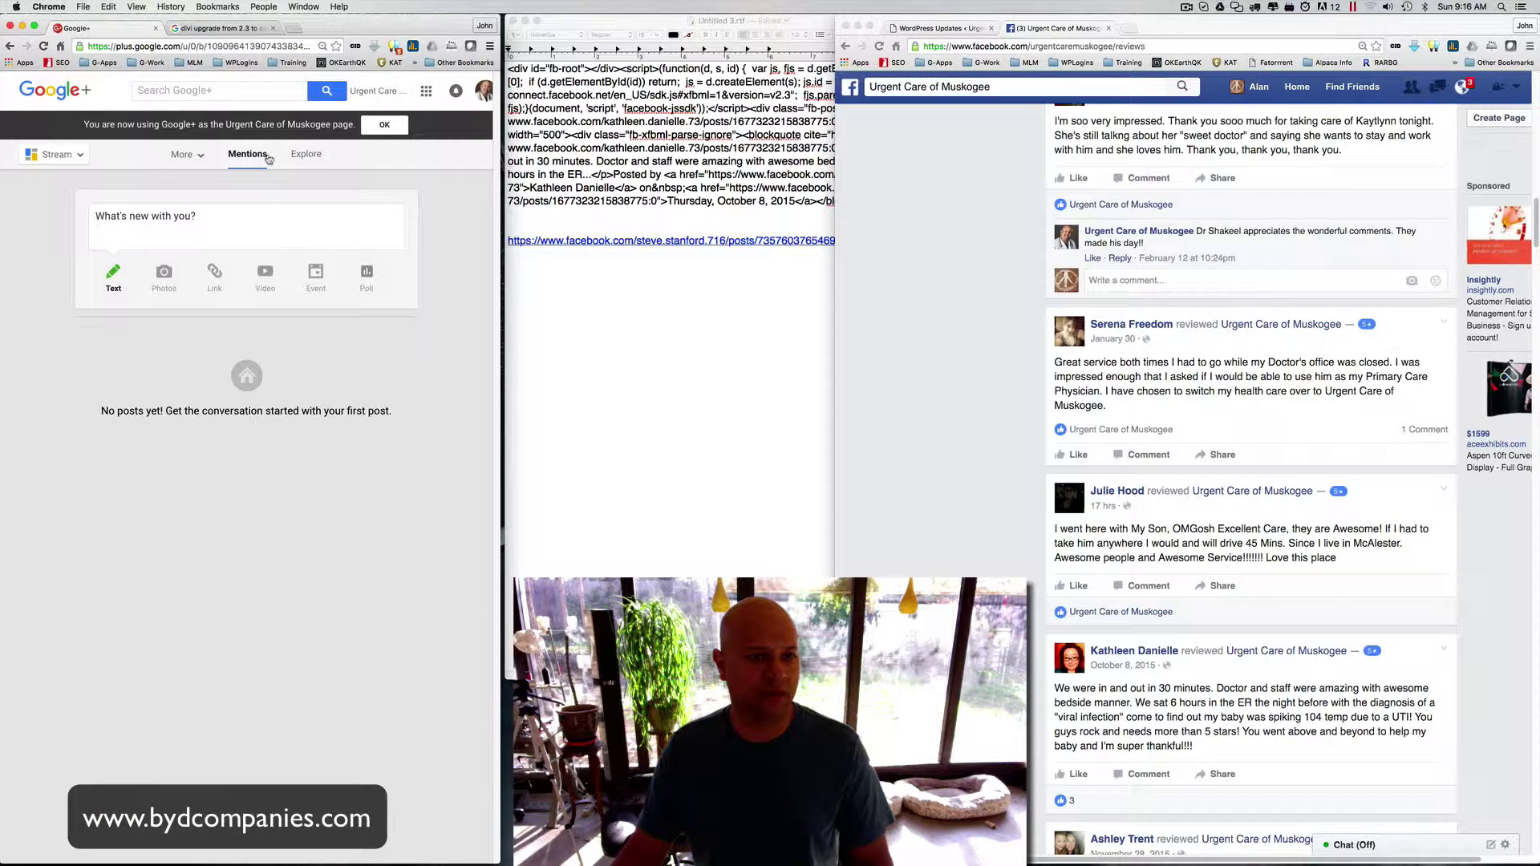
pyautogui.click(155, 222)
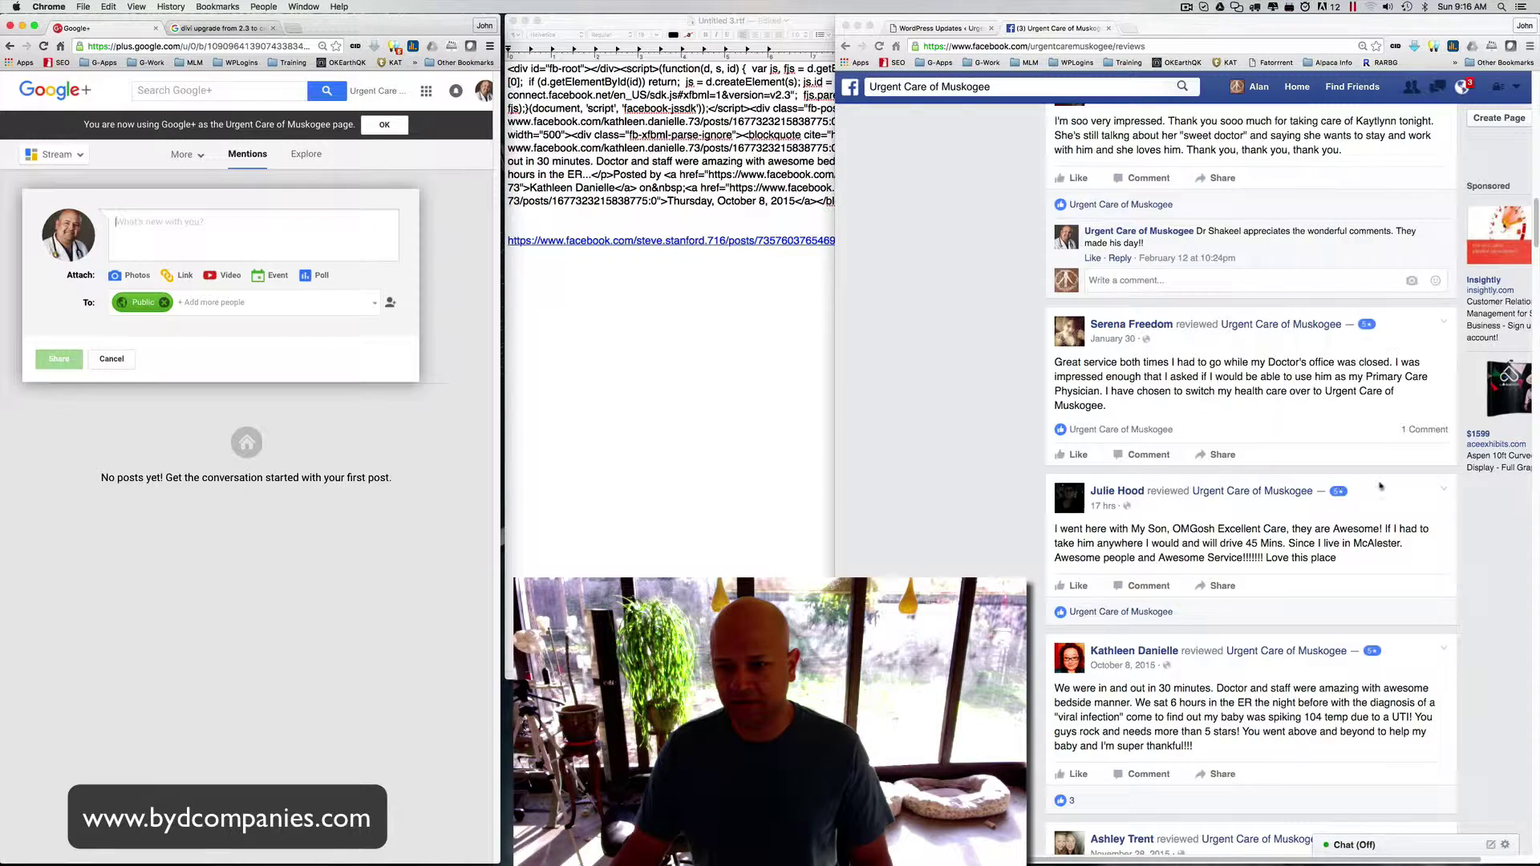
pyautogui.click(777, 505)
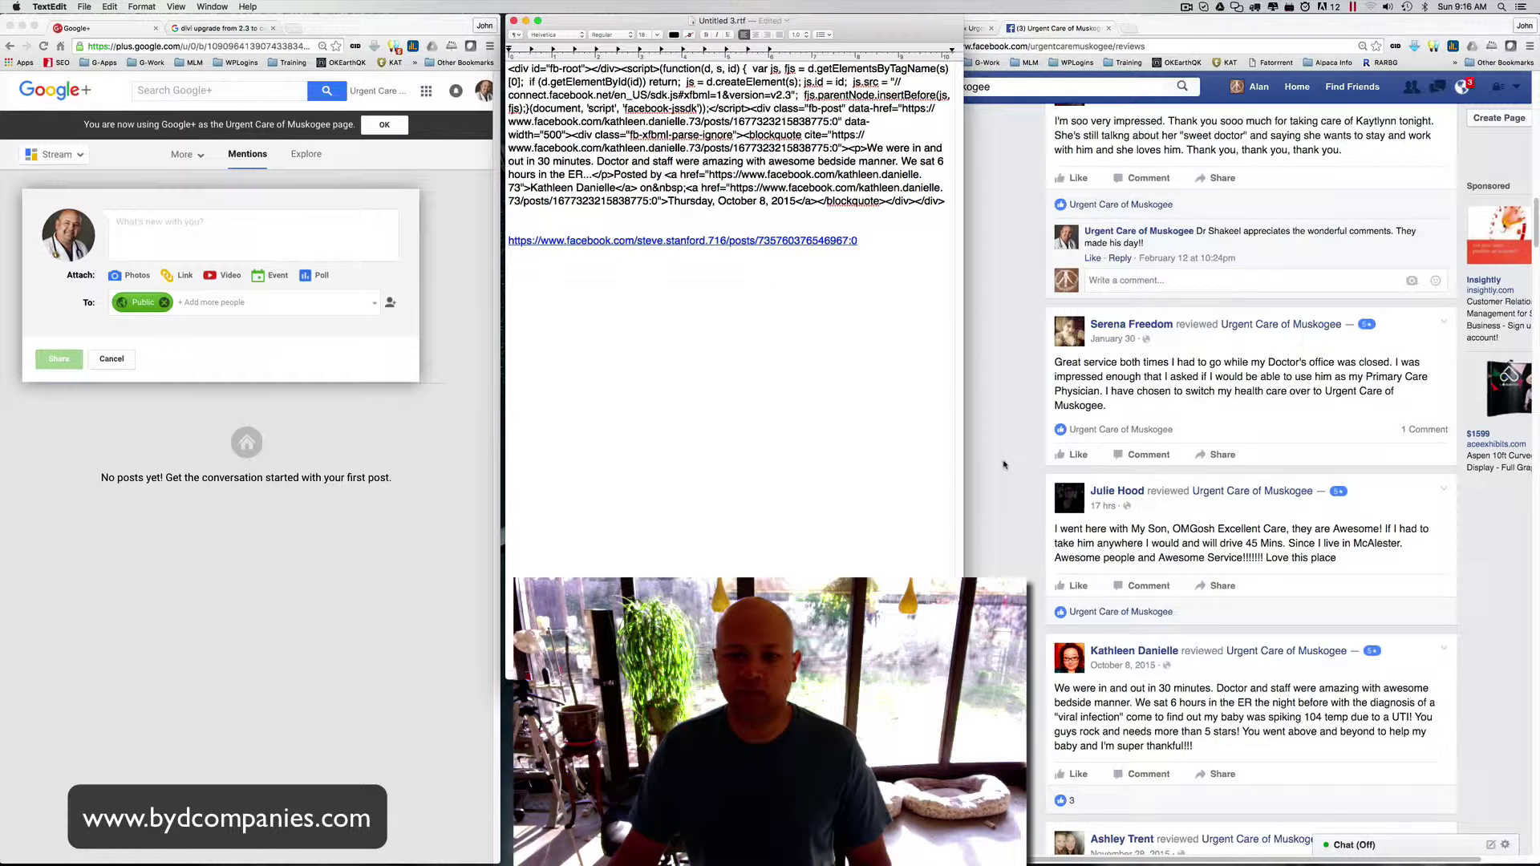
pyautogui.click(1005, 464)
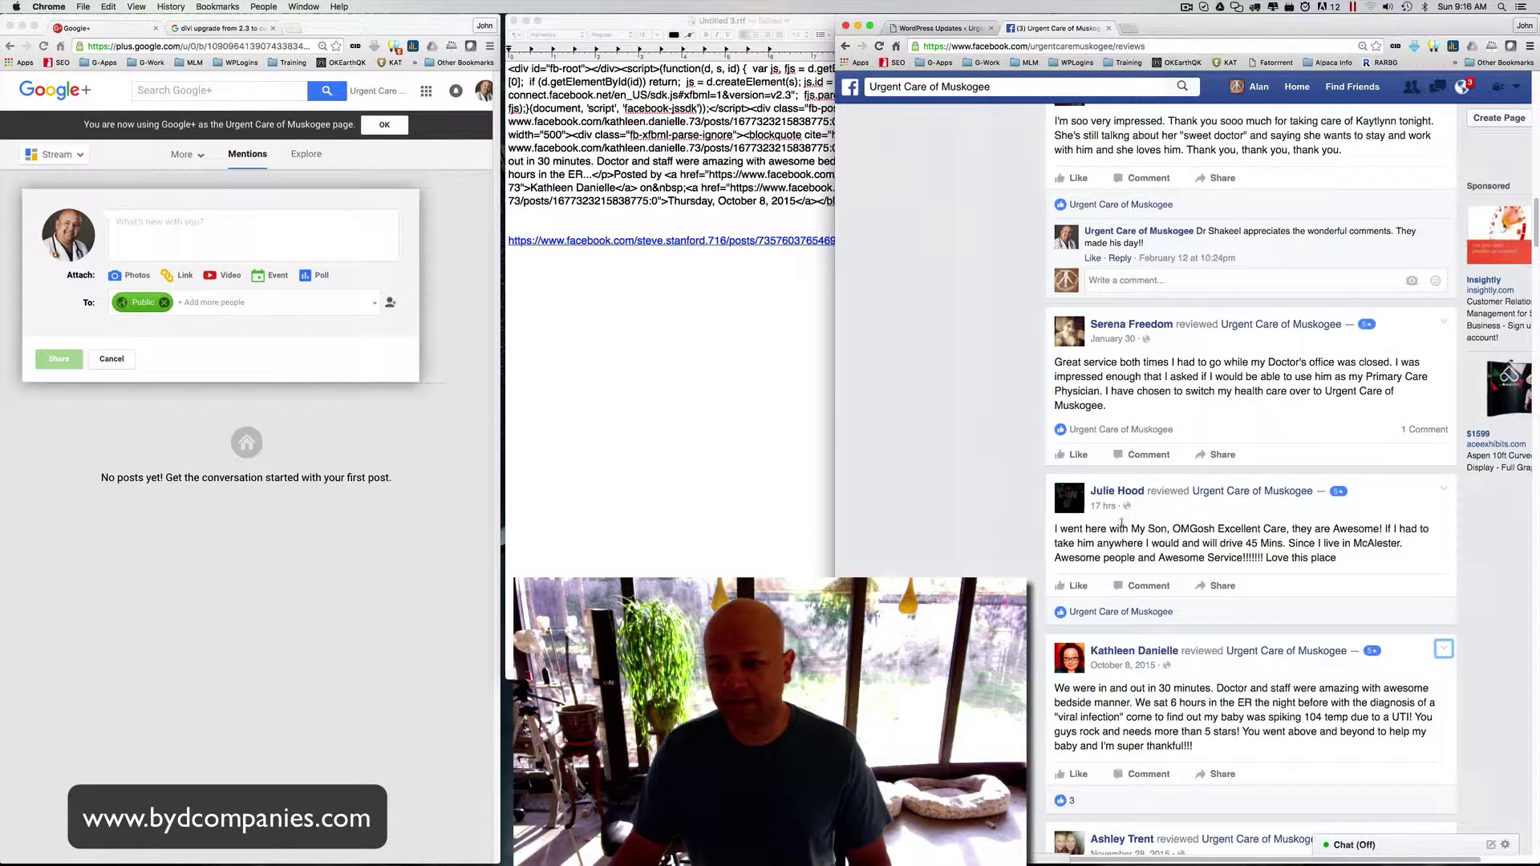
# Step: Open the Embed this Post dialog for the McAlester son's-visit review
pyautogui.click(1446, 491)
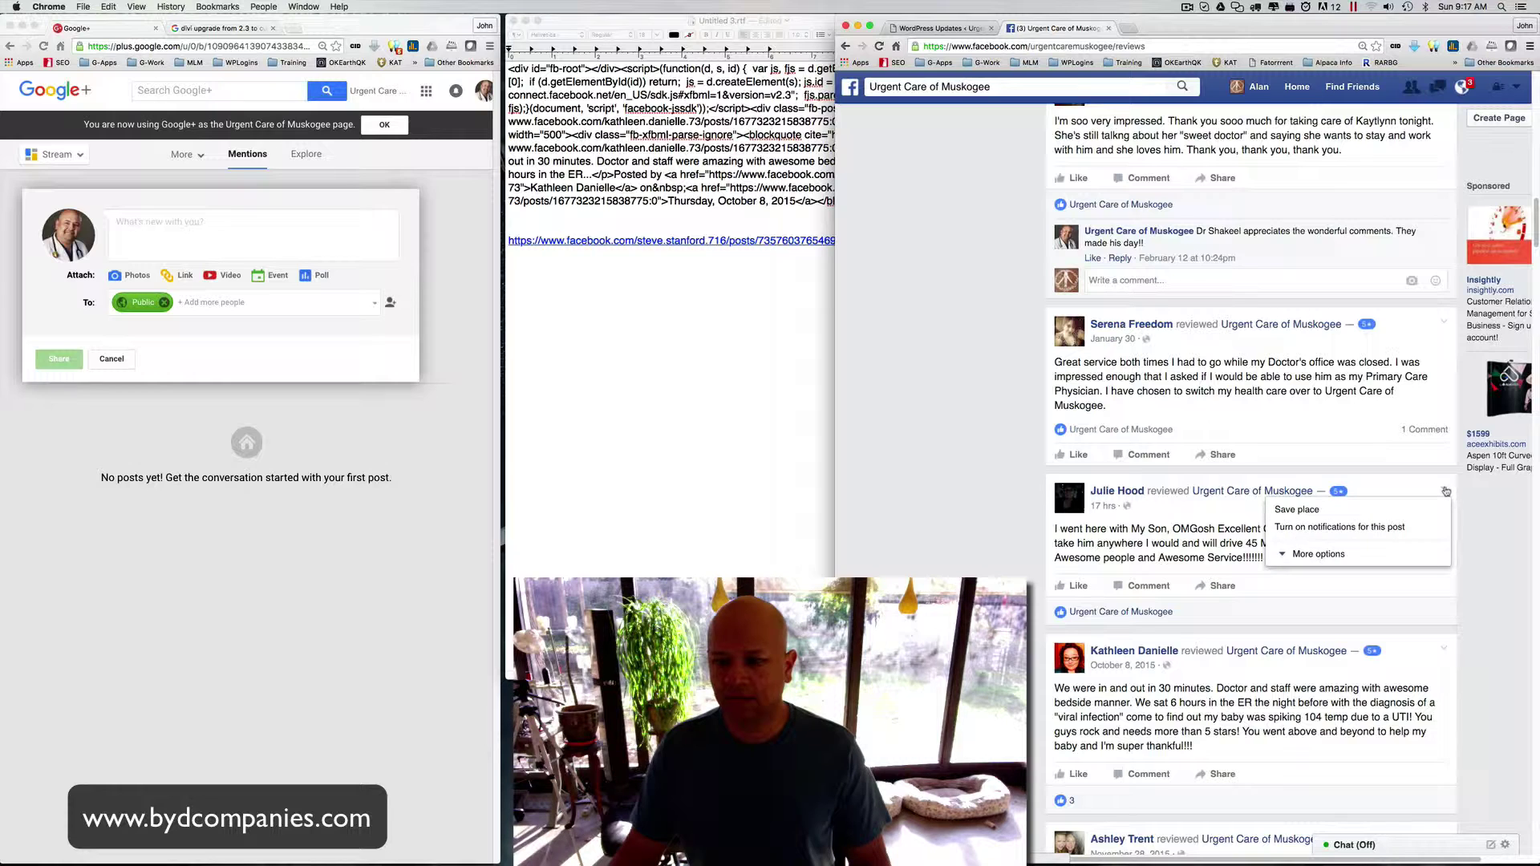
pyautogui.press('Escape')
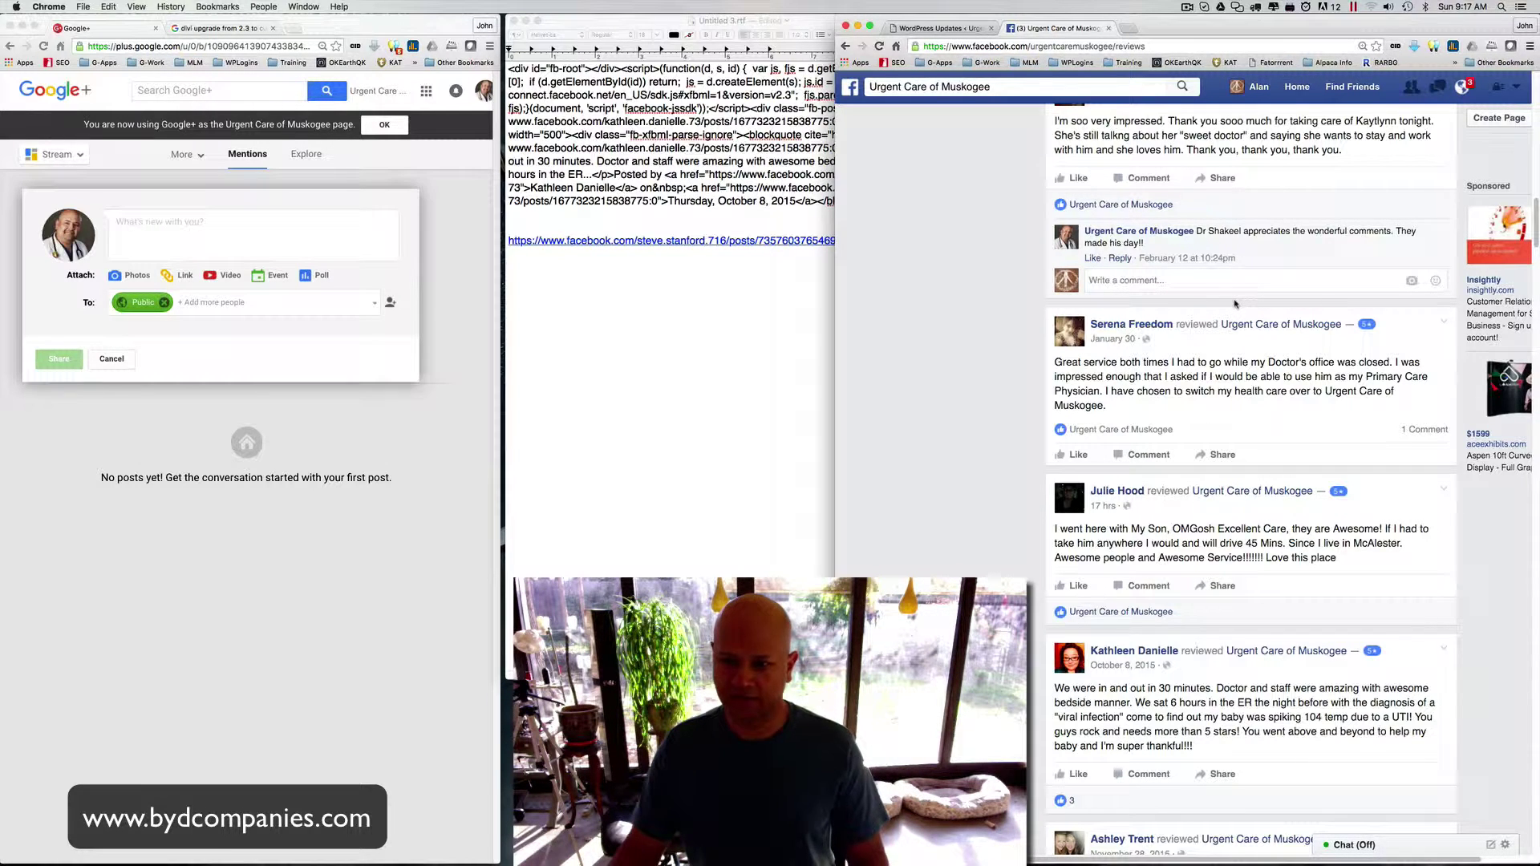
pyautogui.click(1443, 492)
pyautogui.click(1338, 553)
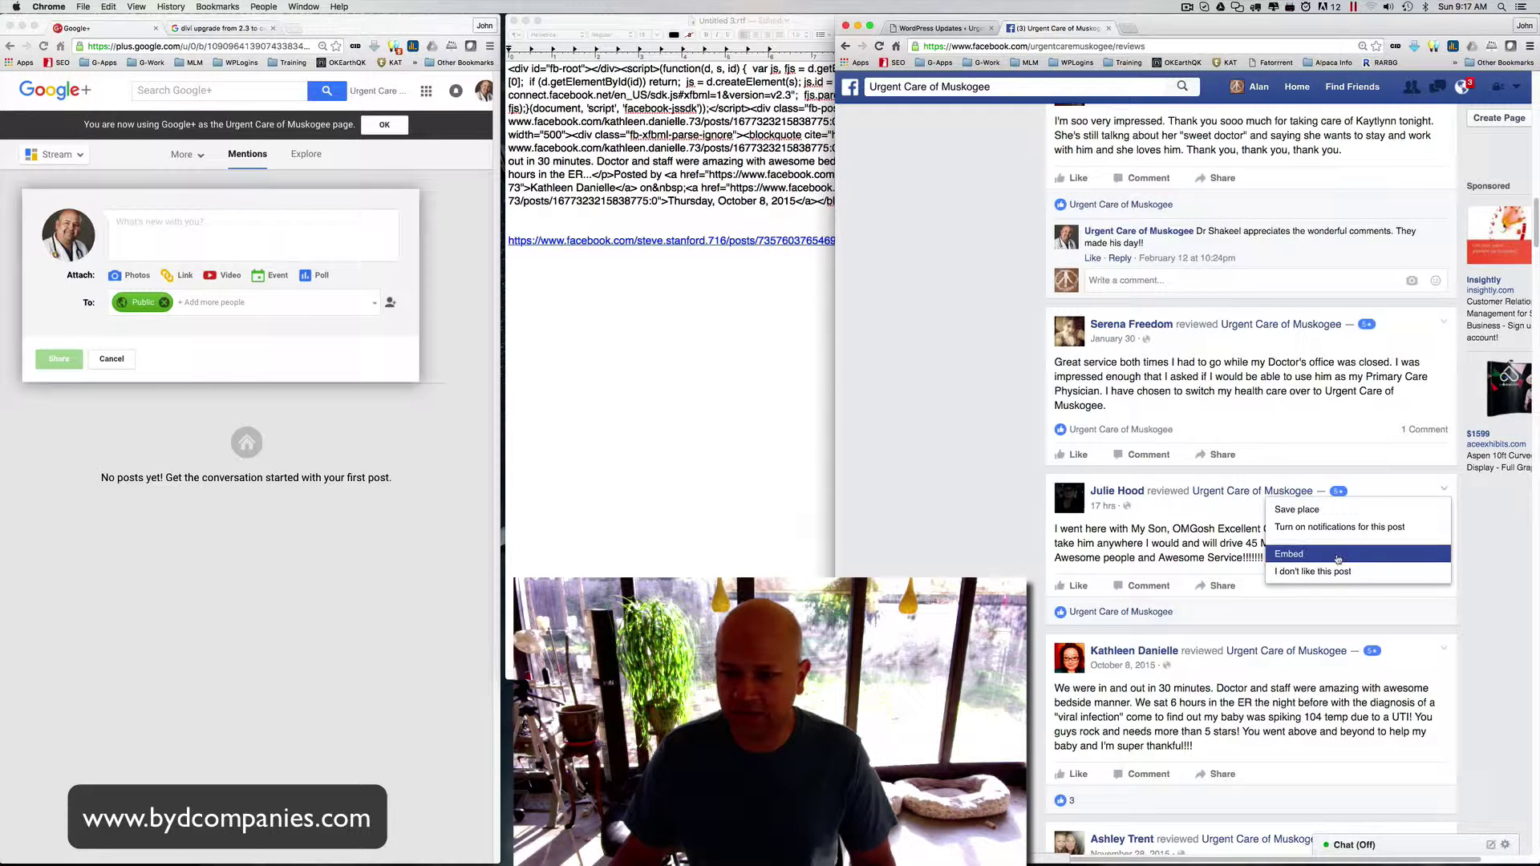
pyautogui.click(1337, 556)
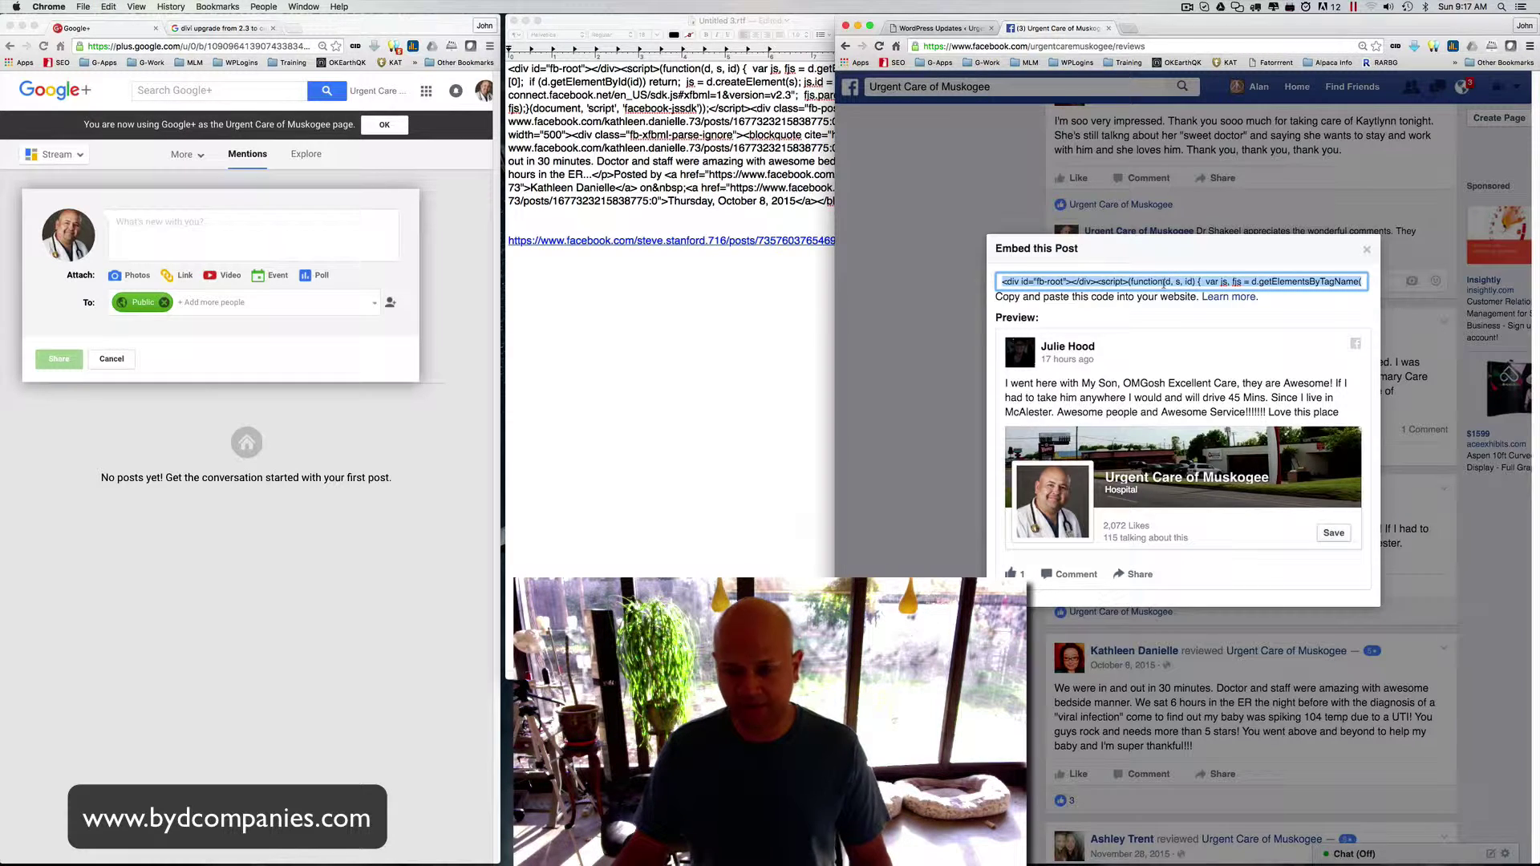
pyautogui.click(781, 326)
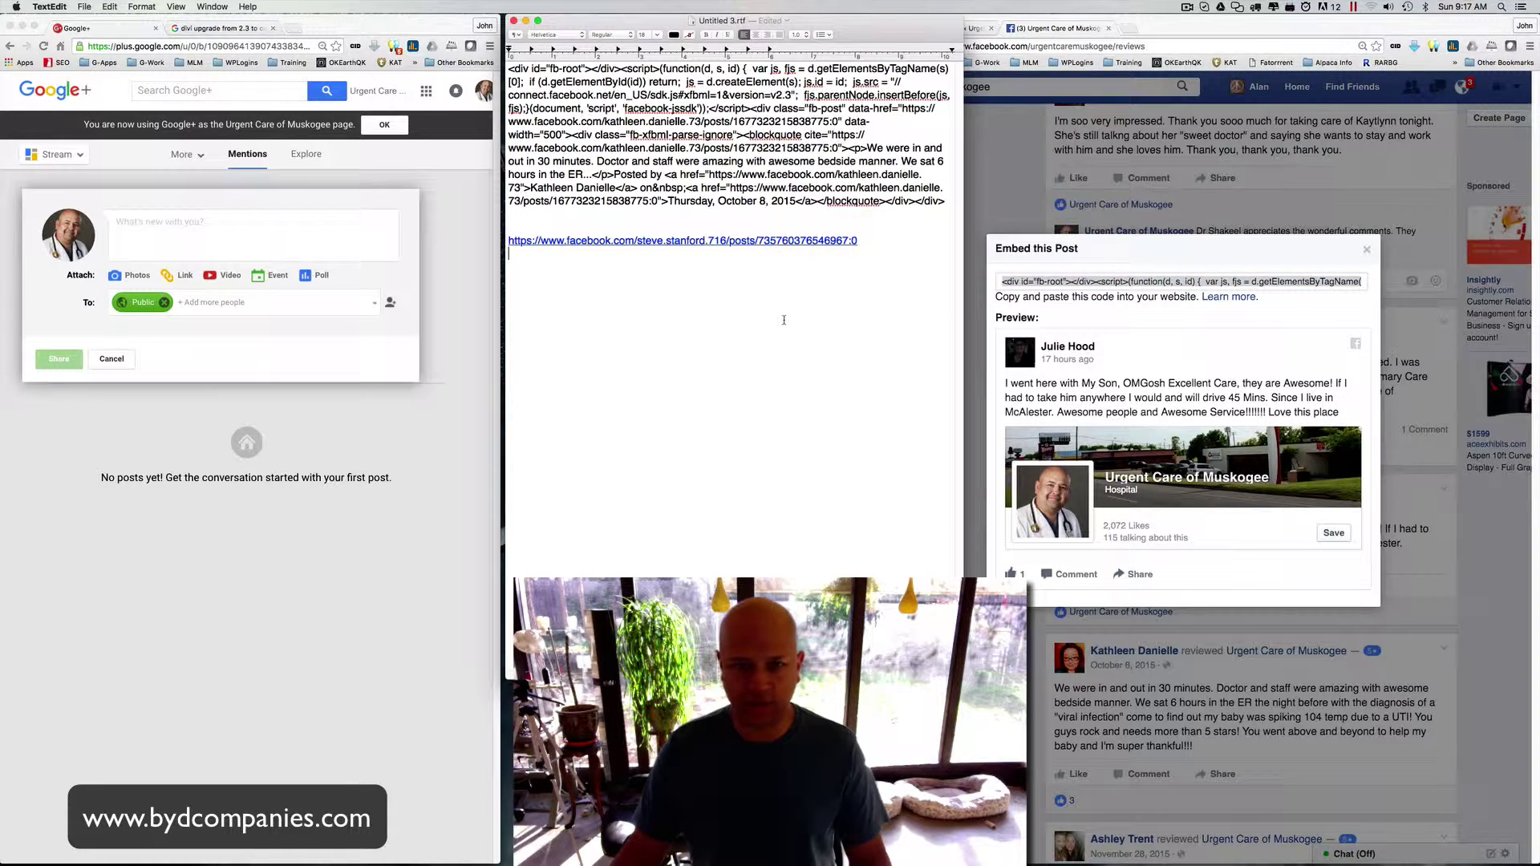
# Step: Replace the old embed code in TextEdit with the McAlester review's code and select its post URL
pyautogui.tripleClick(948, 201)
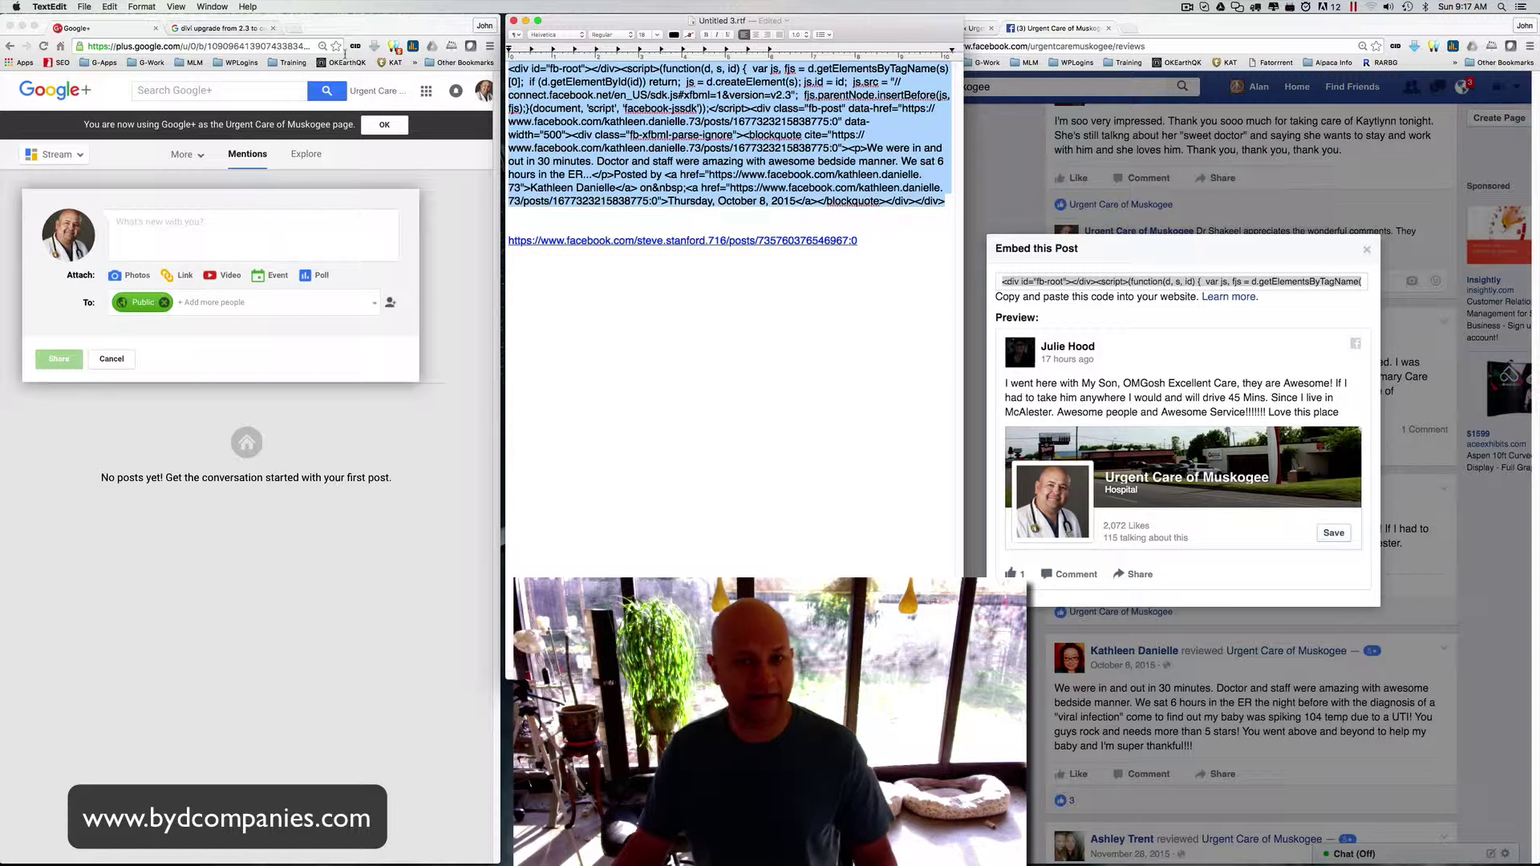
pyautogui.press('super+v')
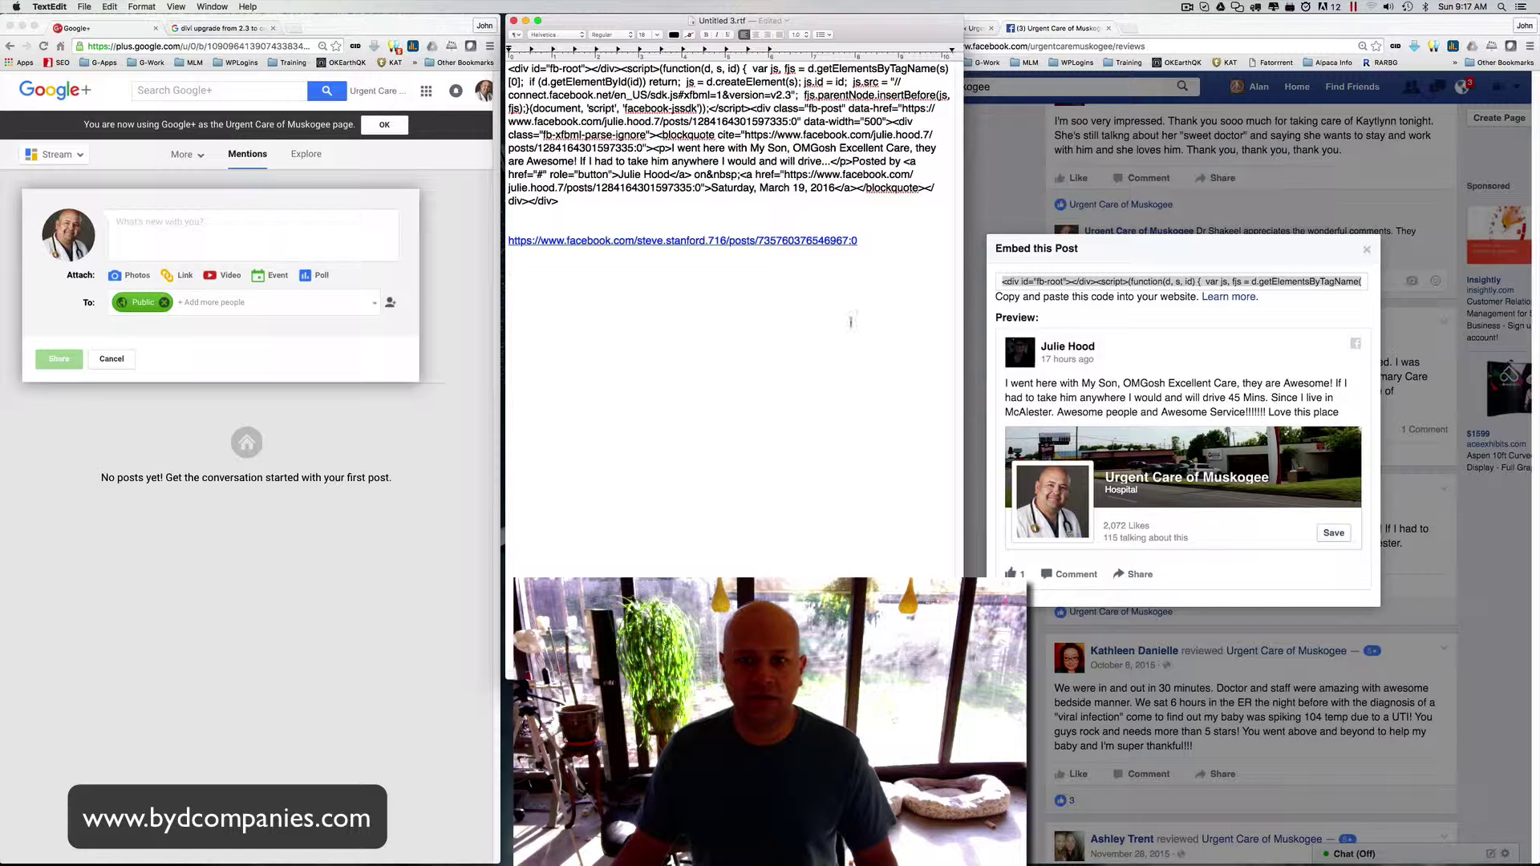
pyautogui.moveTo(876, 240); pyautogui.dragTo(491, 239)
pyautogui.click(667, 275)
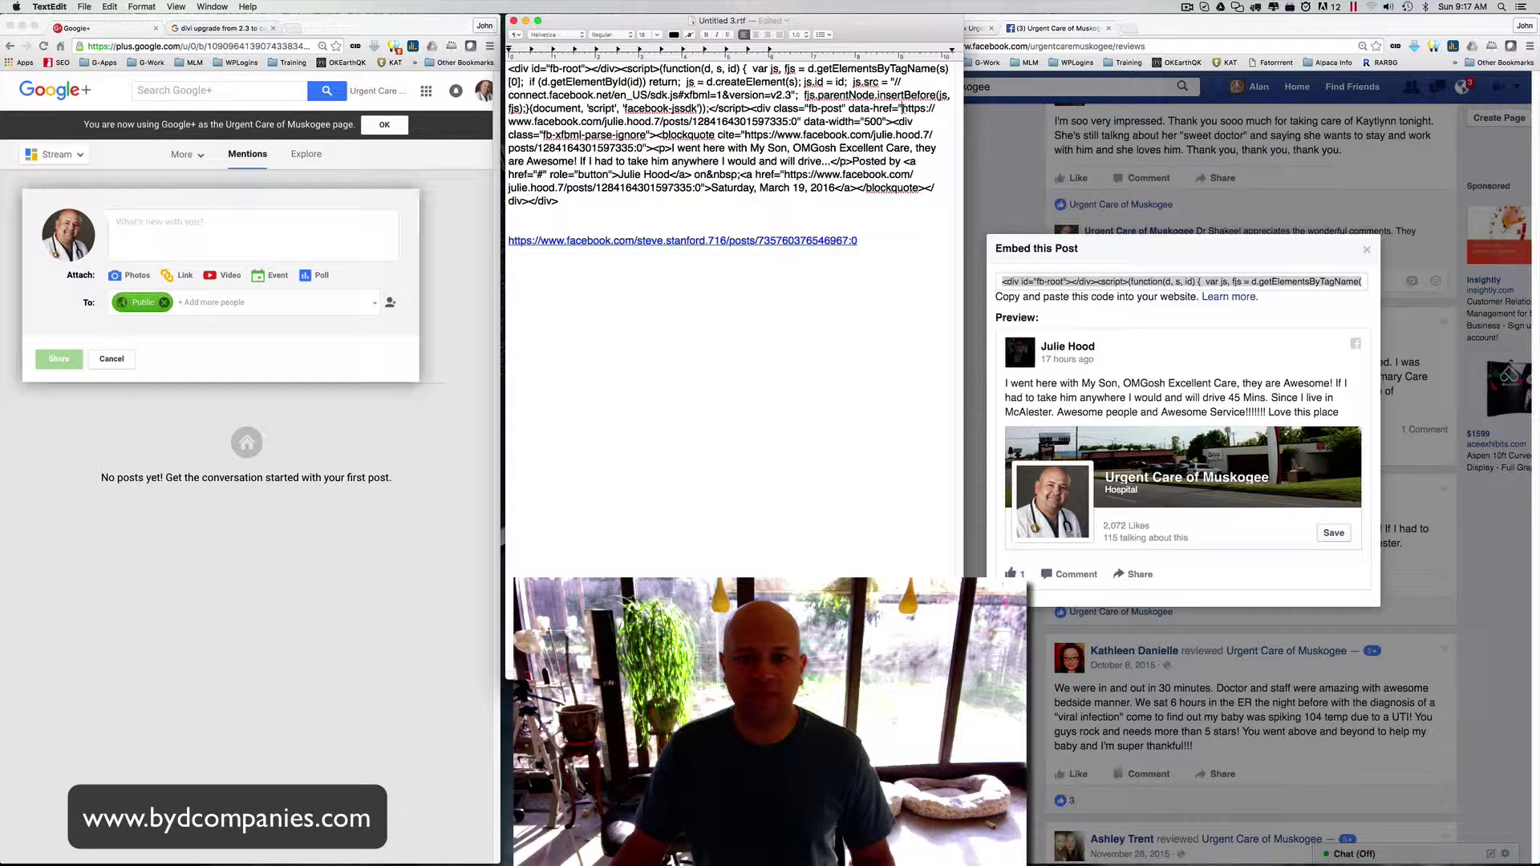
pyautogui.moveTo(901, 108); pyautogui.dragTo(791, 121)
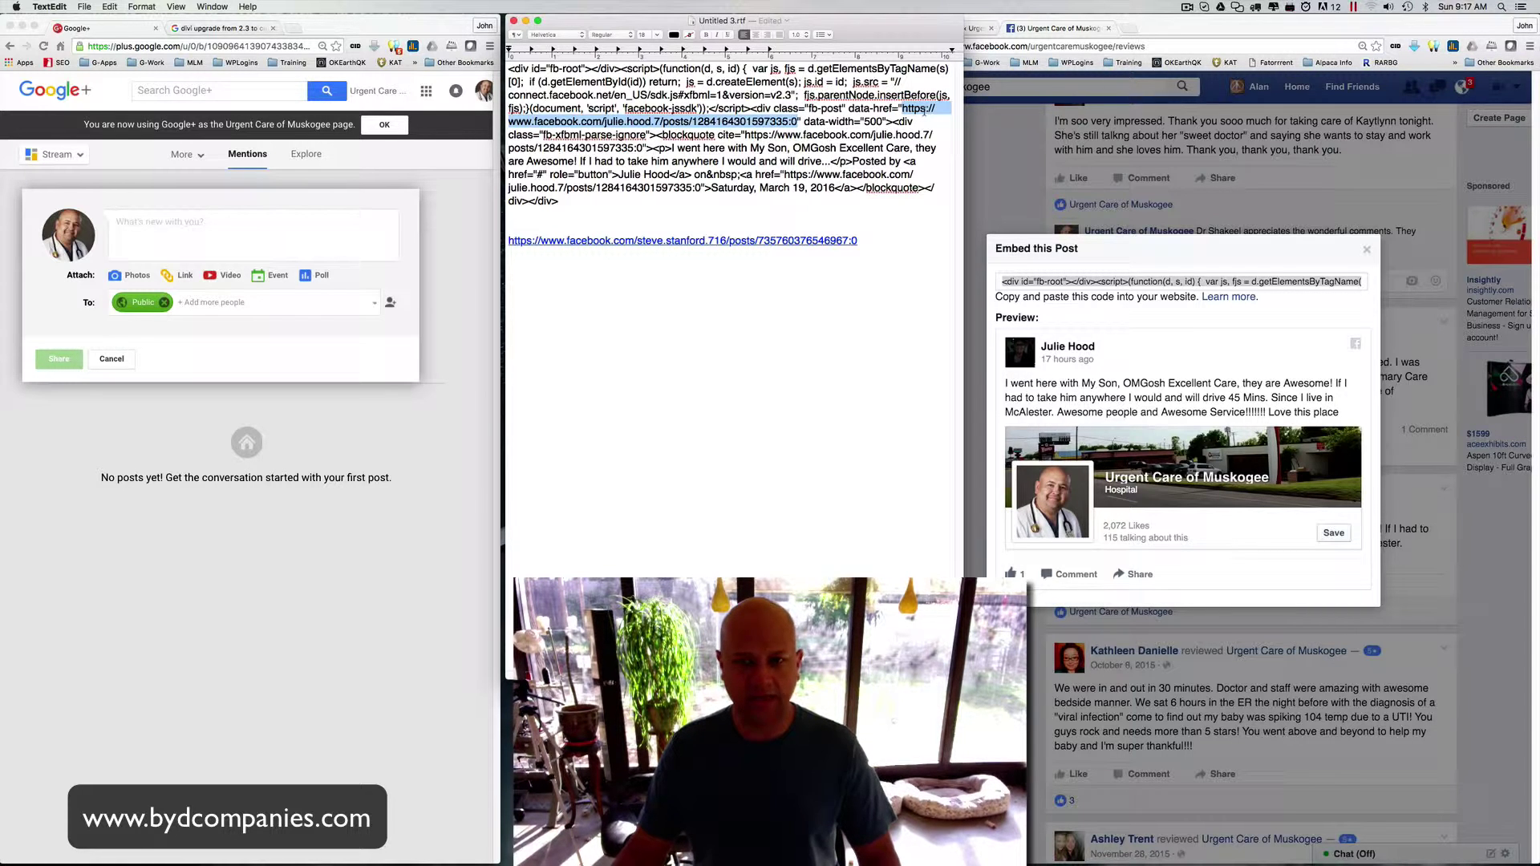
# Step: Share the McAlester review link as a public Google+ post, then close Facebook's embed window
pyautogui.click(152, 225)
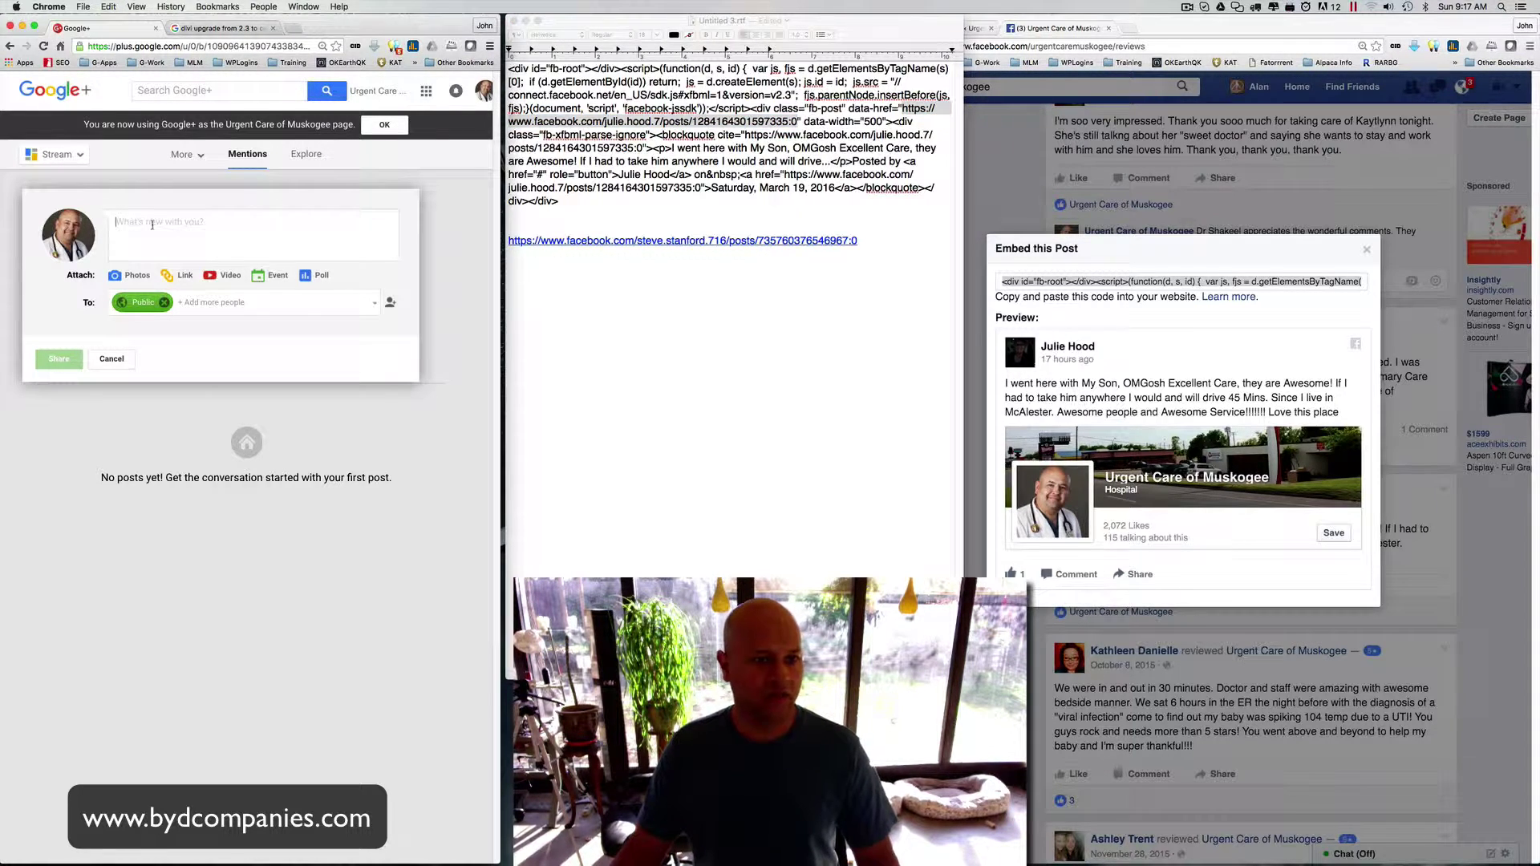
pyautogui.press('super+v')
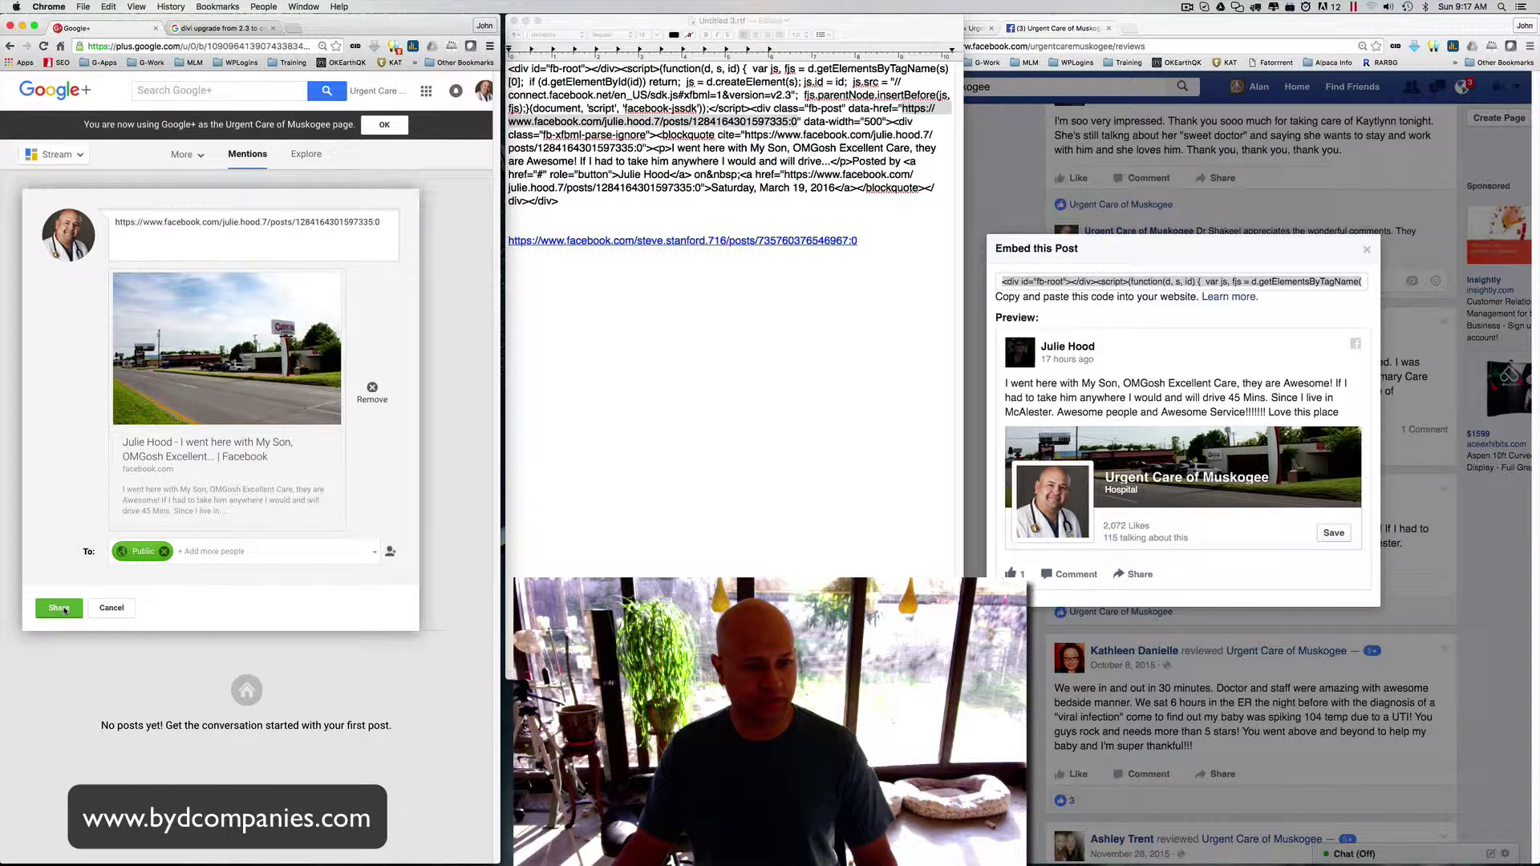
pyautogui.click(66, 609)
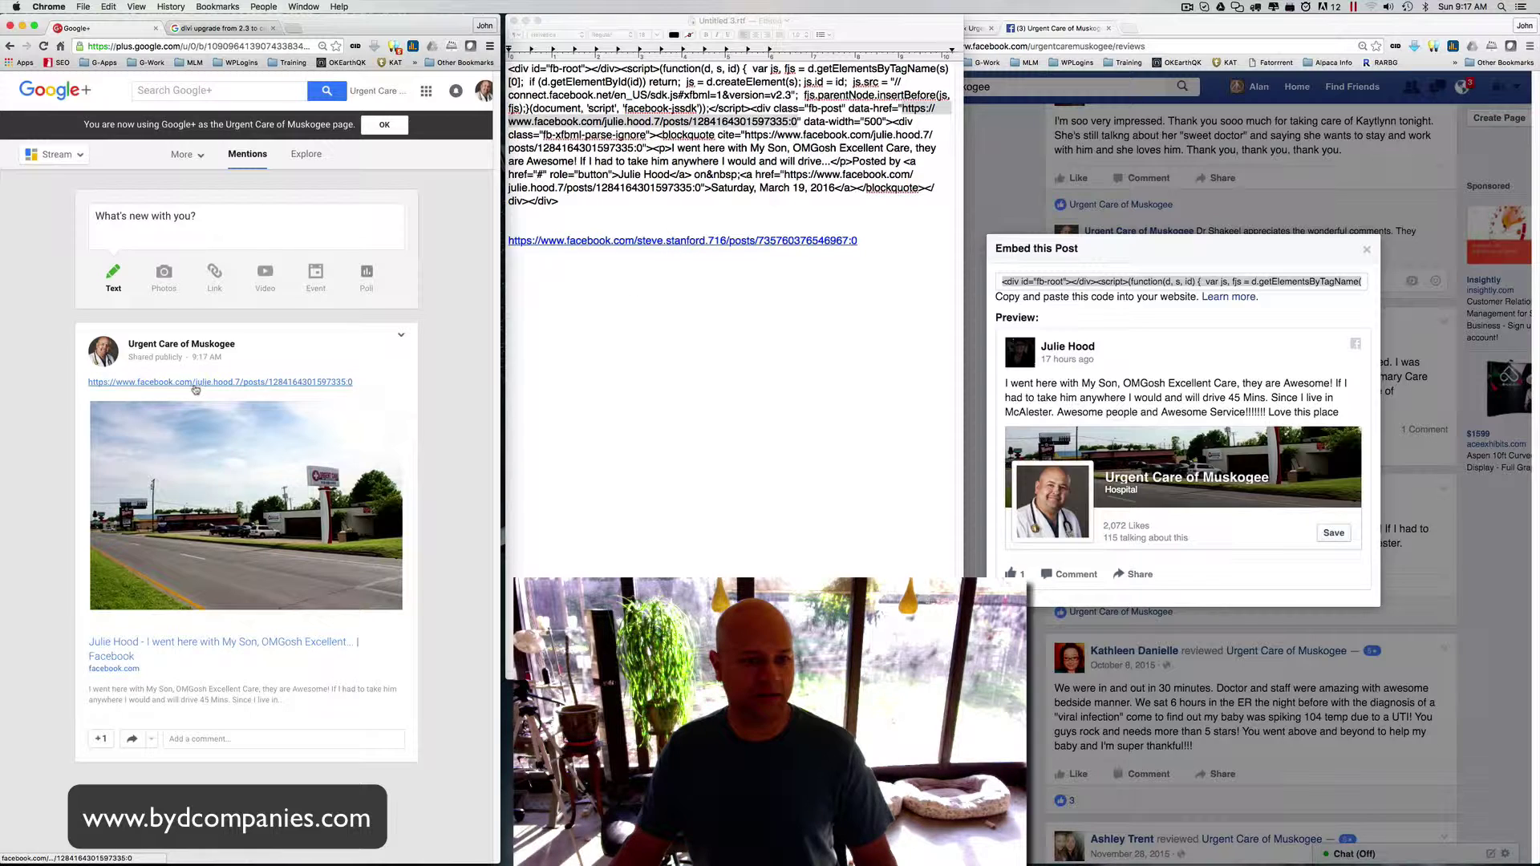
pyautogui.click(1367, 250)
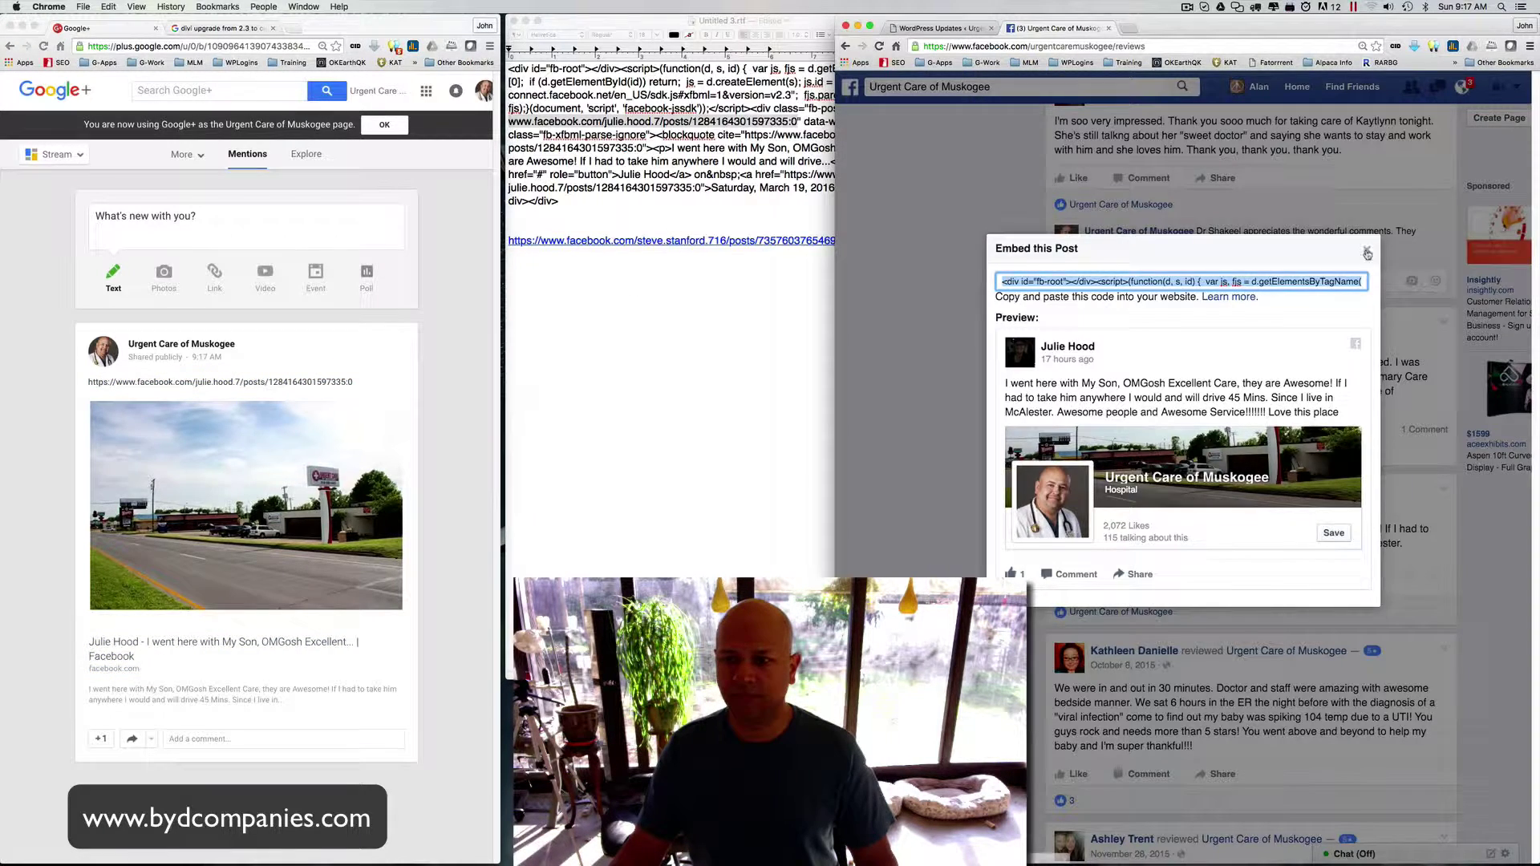
# Step: Open the embed code for the February 12 'sweet doctor' review and select all of it
pyautogui.scroll(3, 1425, 452)
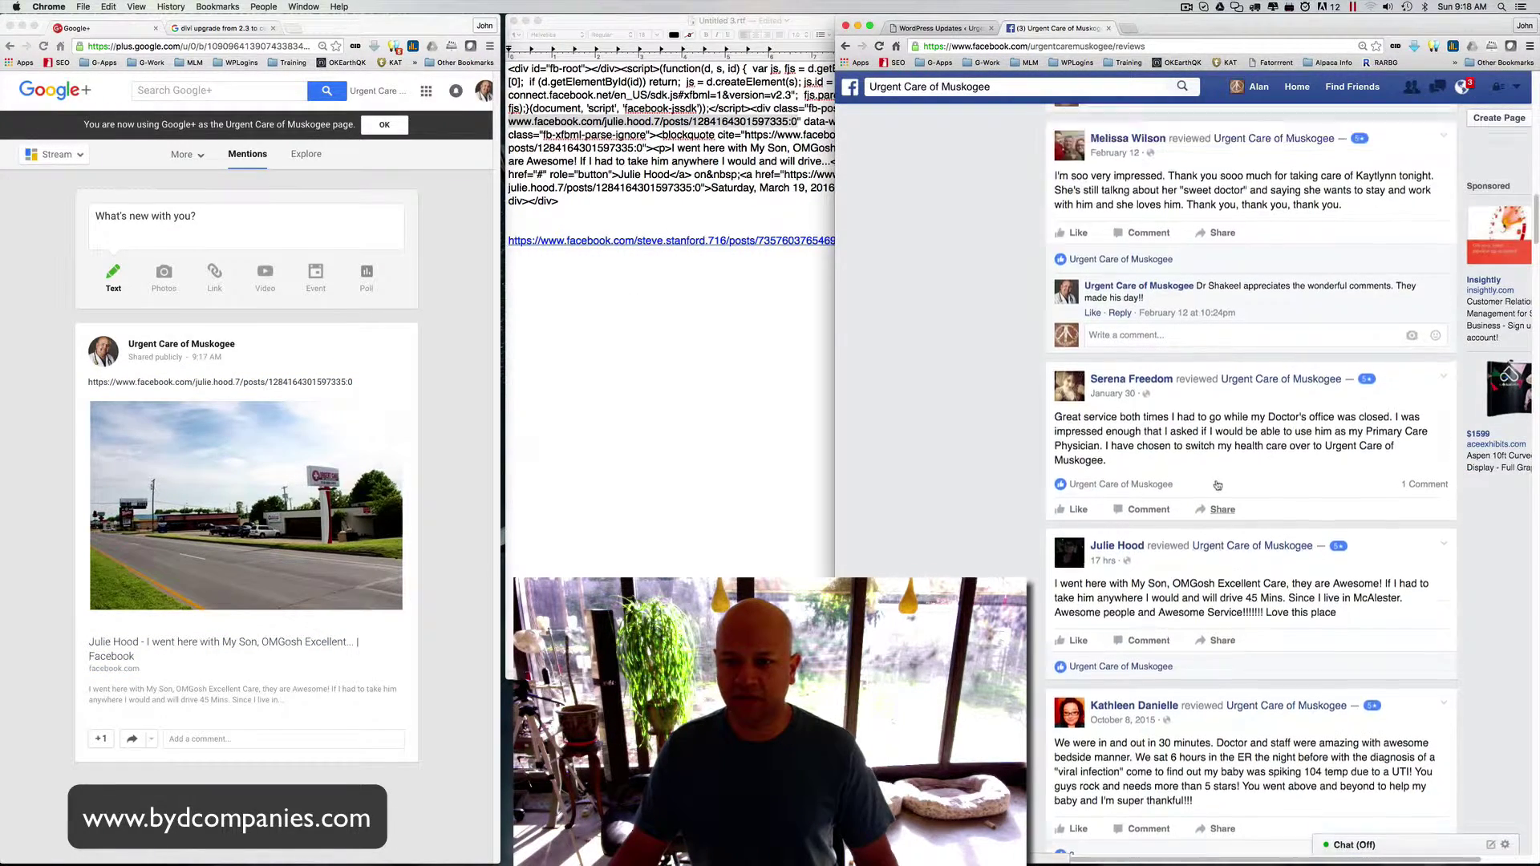
pyautogui.click(1444, 449)
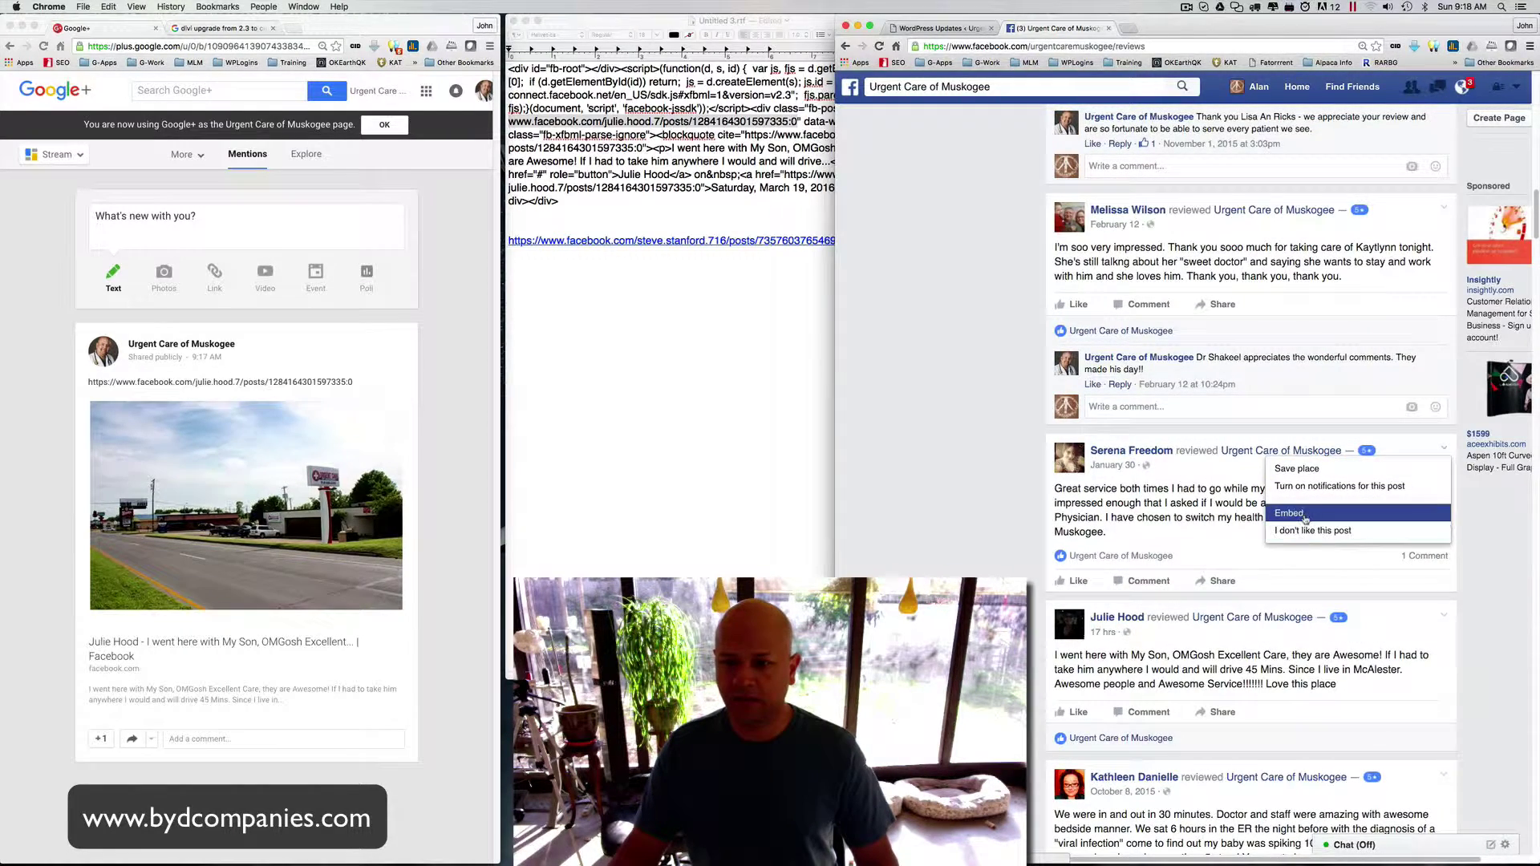
pyautogui.click(1309, 517)
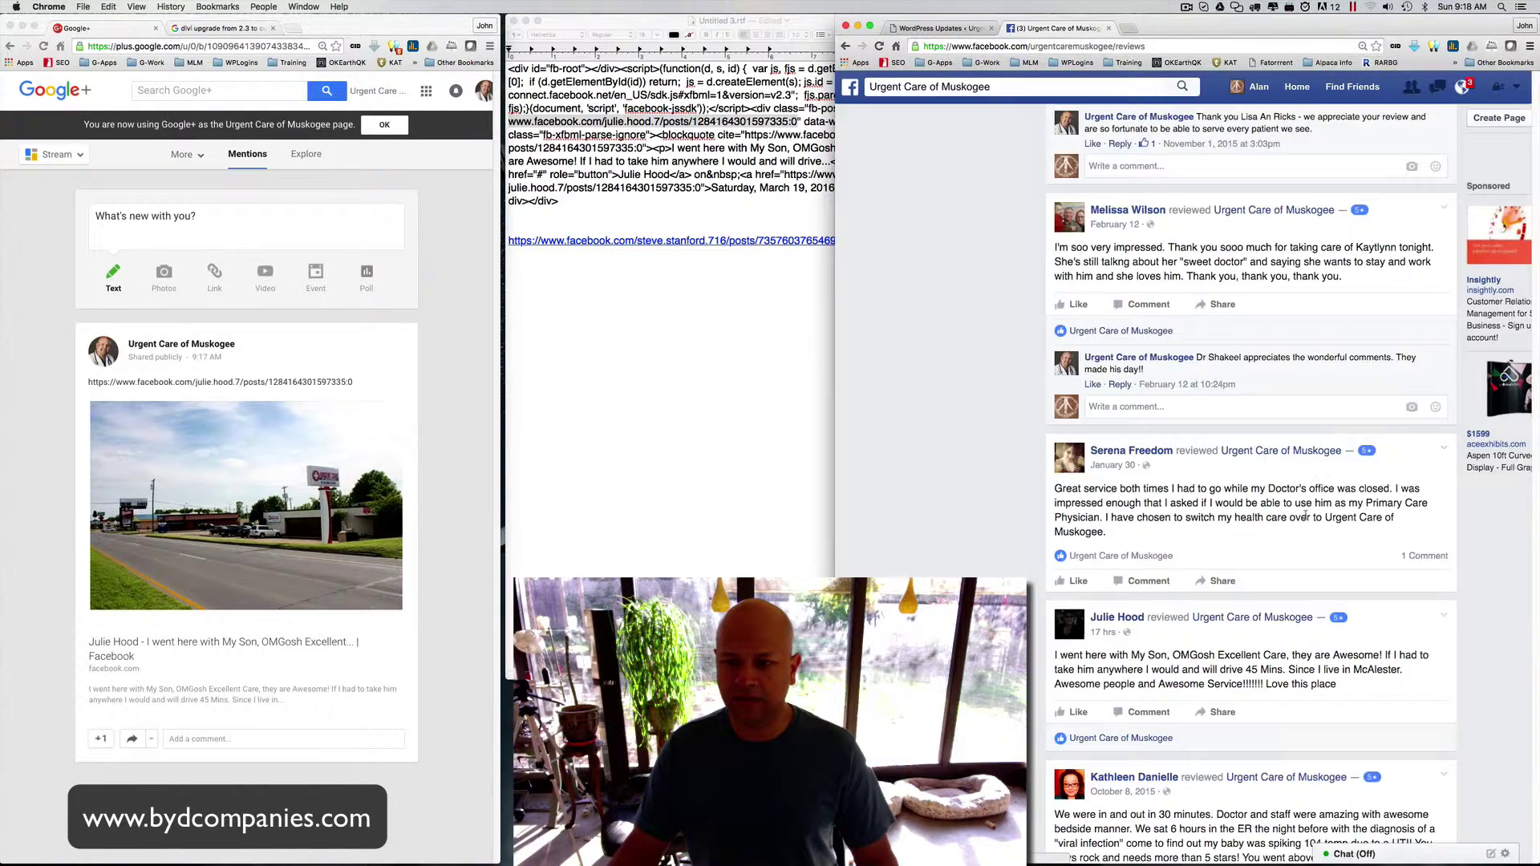
pyautogui.click(1435, 455)
pyautogui.click(1321, 506)
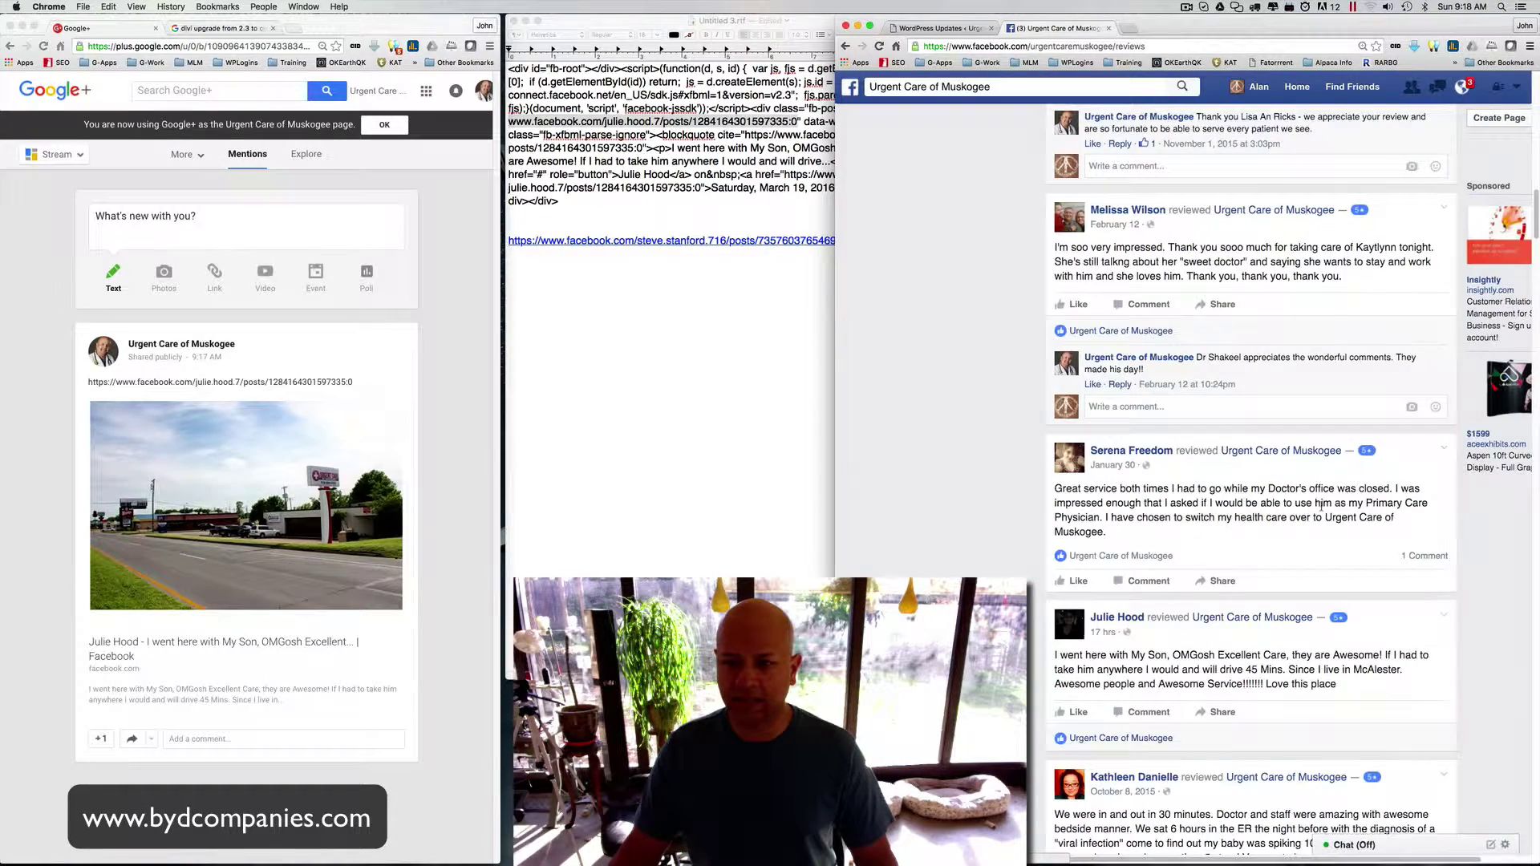
pyautogui.click(1443, 449)
pyautogui.click(1333, 515)
pyautogui.scroll(4, 1192, 454)
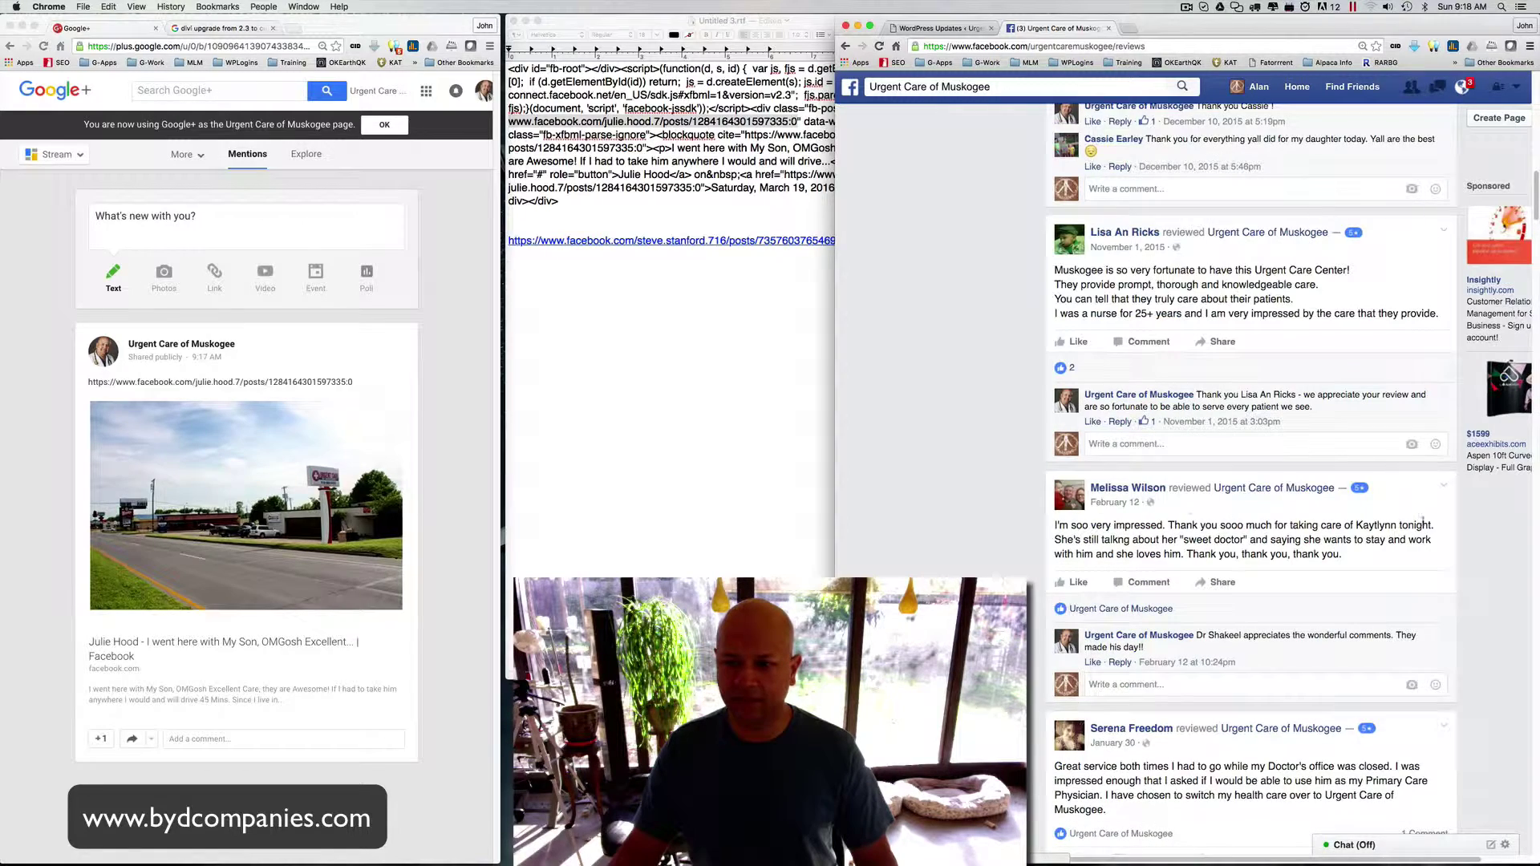
pyautogui.click(1443, 485)
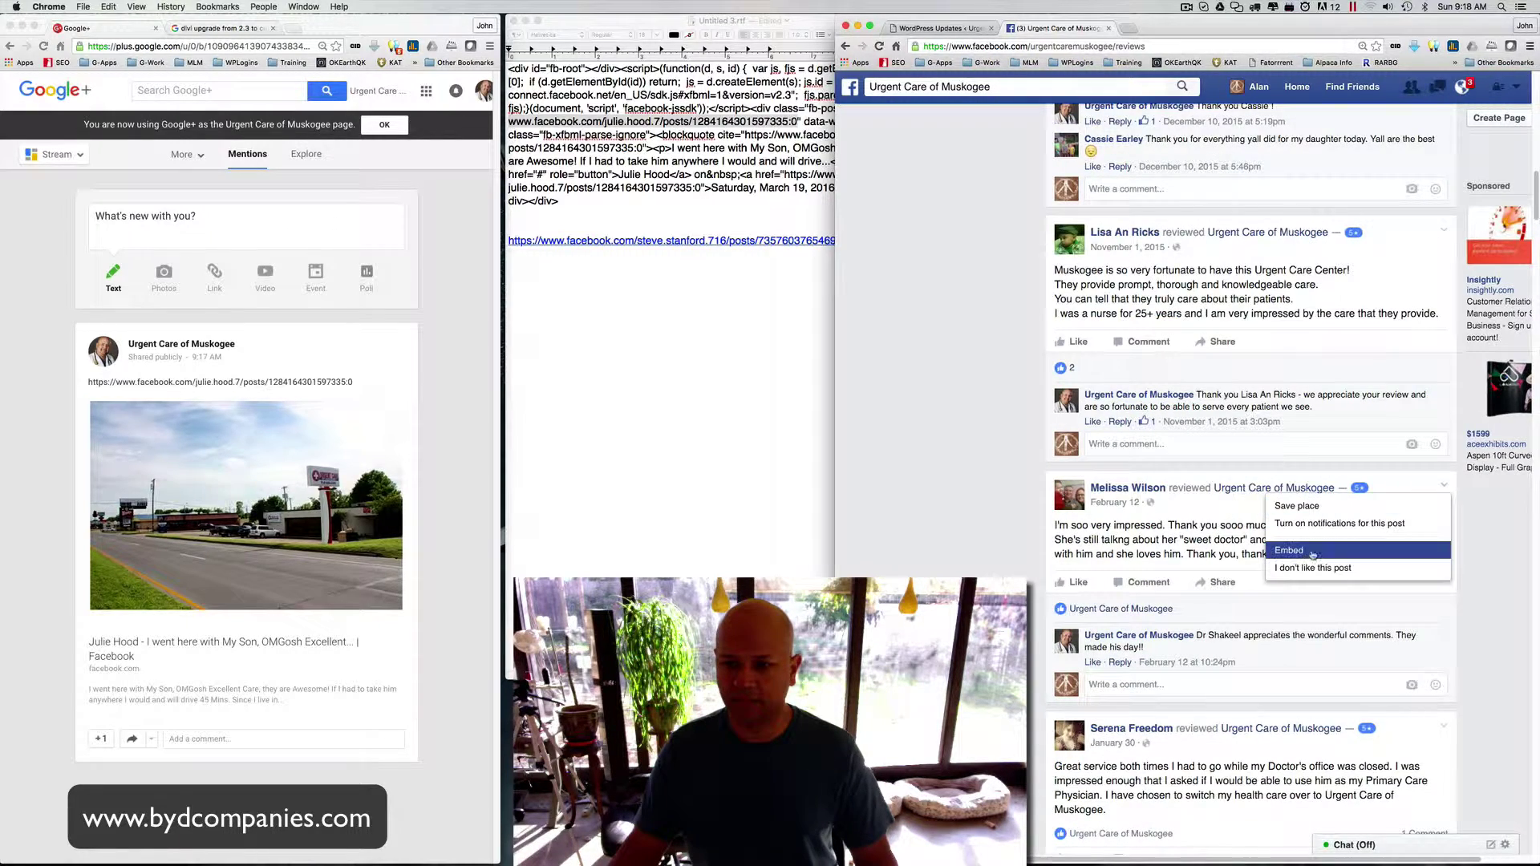
pyautogui.click(1312, 553)
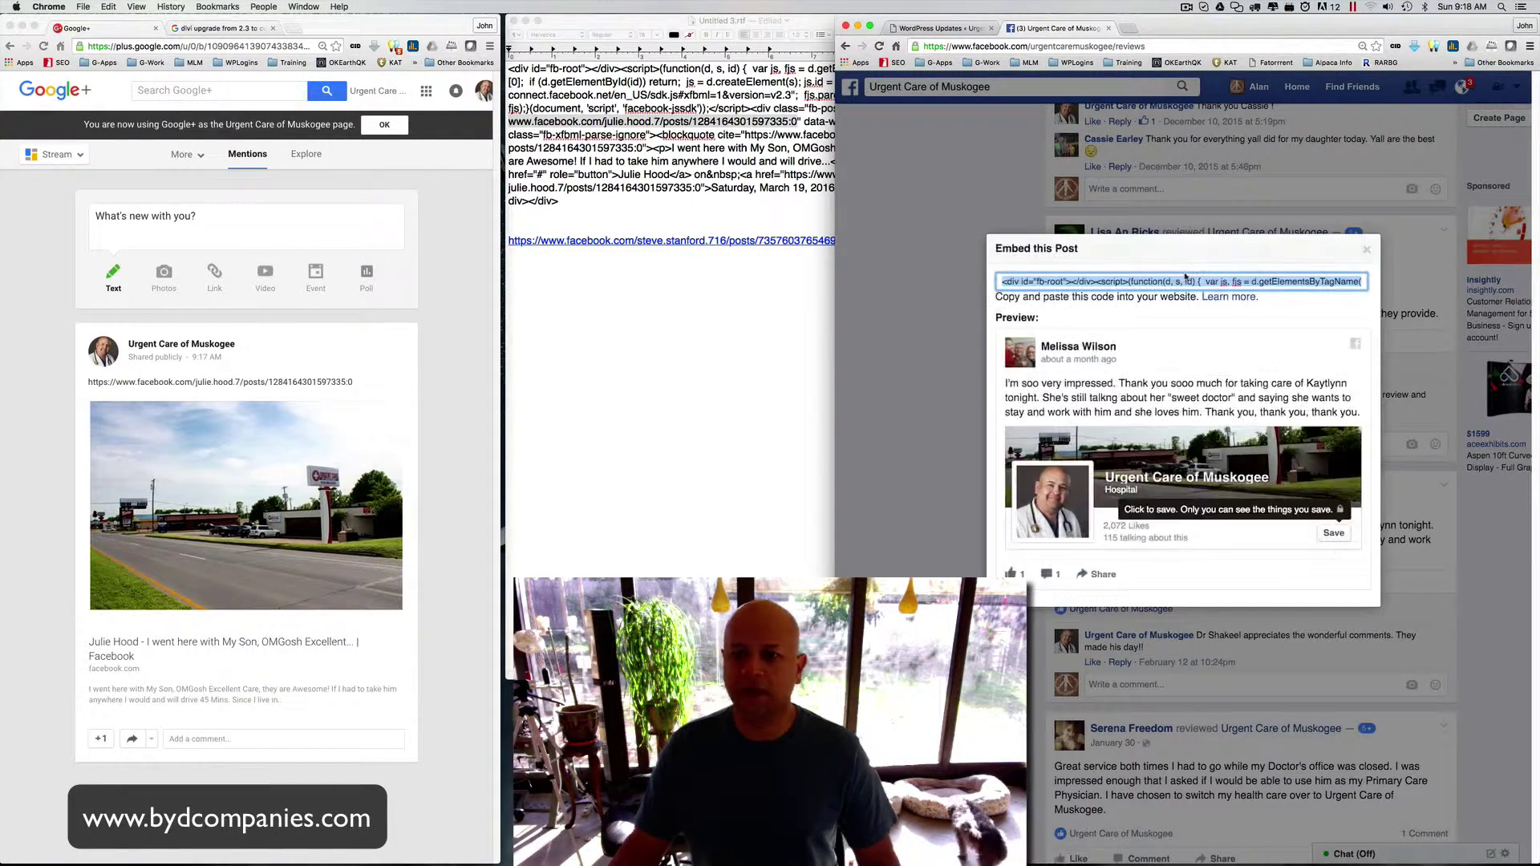
pyautogui.click(1171, 282)
# Step: Paste the 'sweet doctor' embed code over the old paragraph in TextEdit and copy its post URL
pyautogui.press('super+c')
pyautogui.click(553, 167)
pyautogui.click(554, 167)
pyautogui.tripleClick(553, 167)
pyautogui.press('super+v')
pyautogui.moveTo(902, 108); pyautogui.dragTo(844, 122)
pyautogui.press('super+c')
# Step: Publish the 'sweet doctor' review link on Google+ and close Facebook's embed window
pyautogui.click(192, 225)
pyautogui.press('super+v')
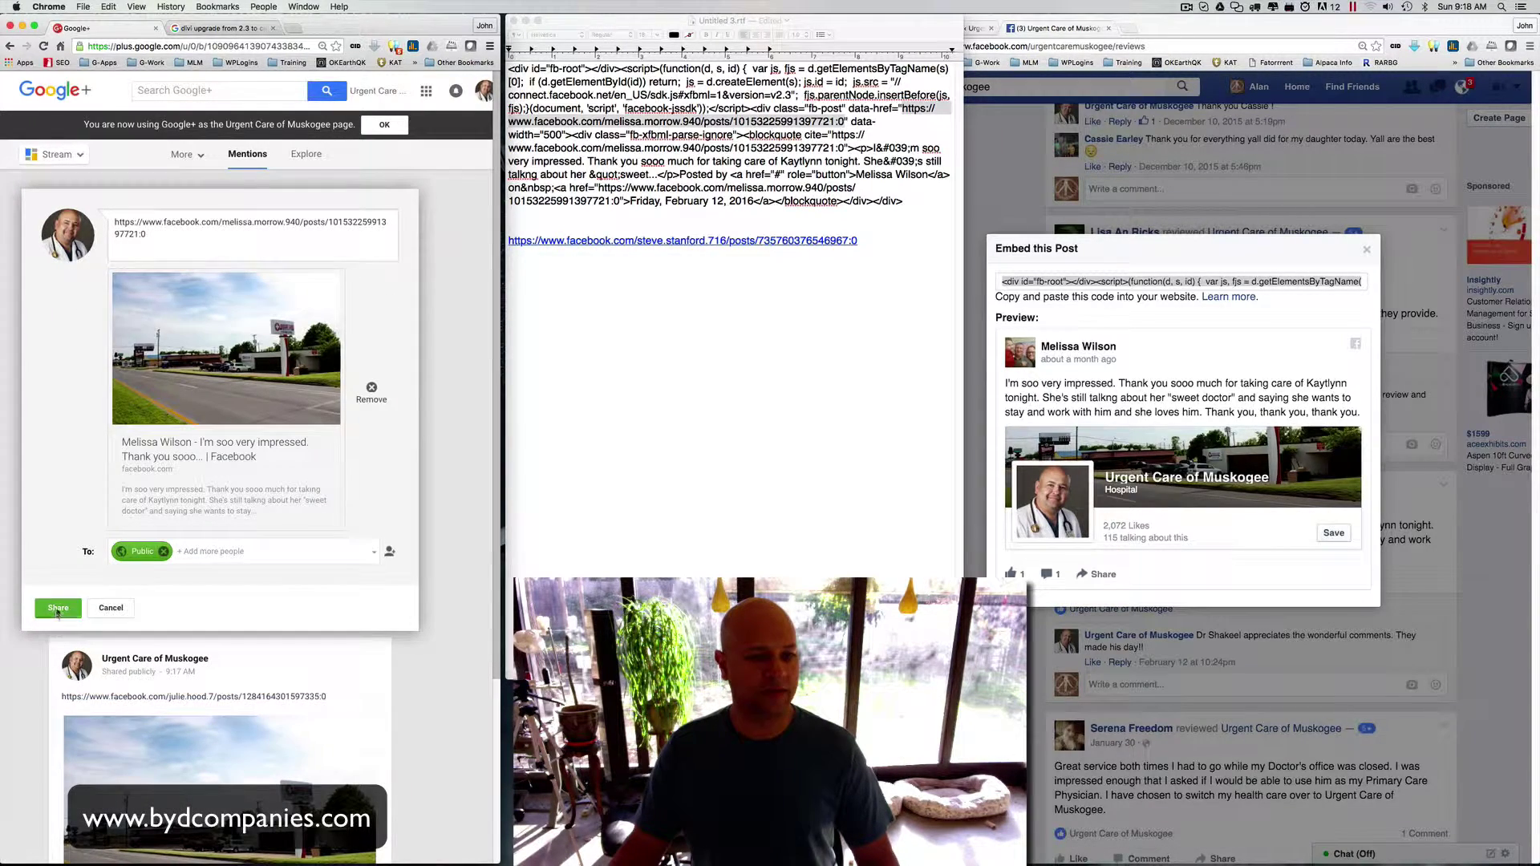
pyautogui.click(58, 607)
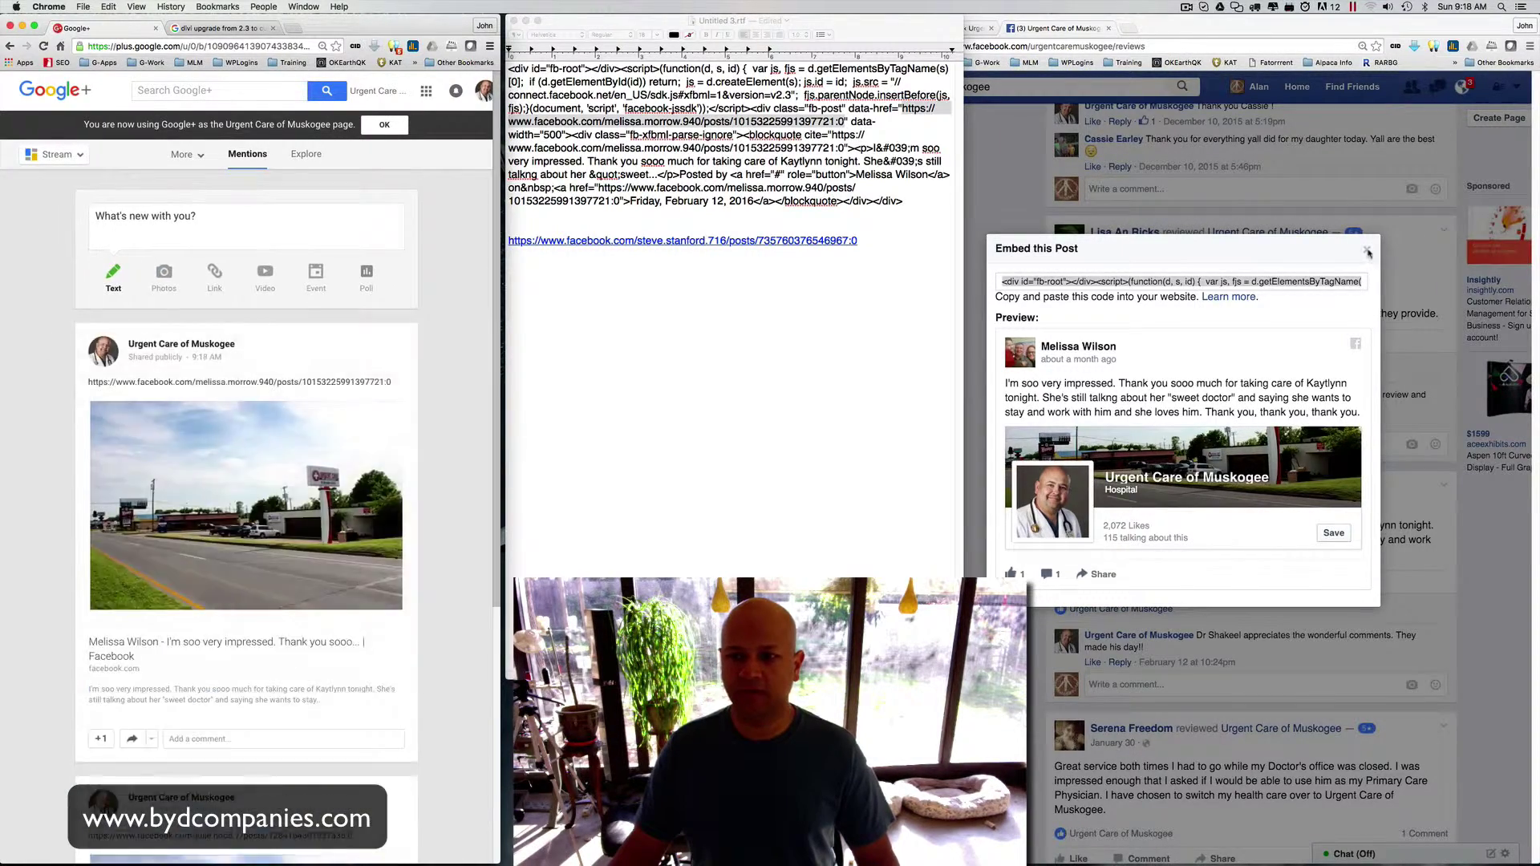
pyautogui.click(1373, 258)
pyautogui.click(1367, 250)
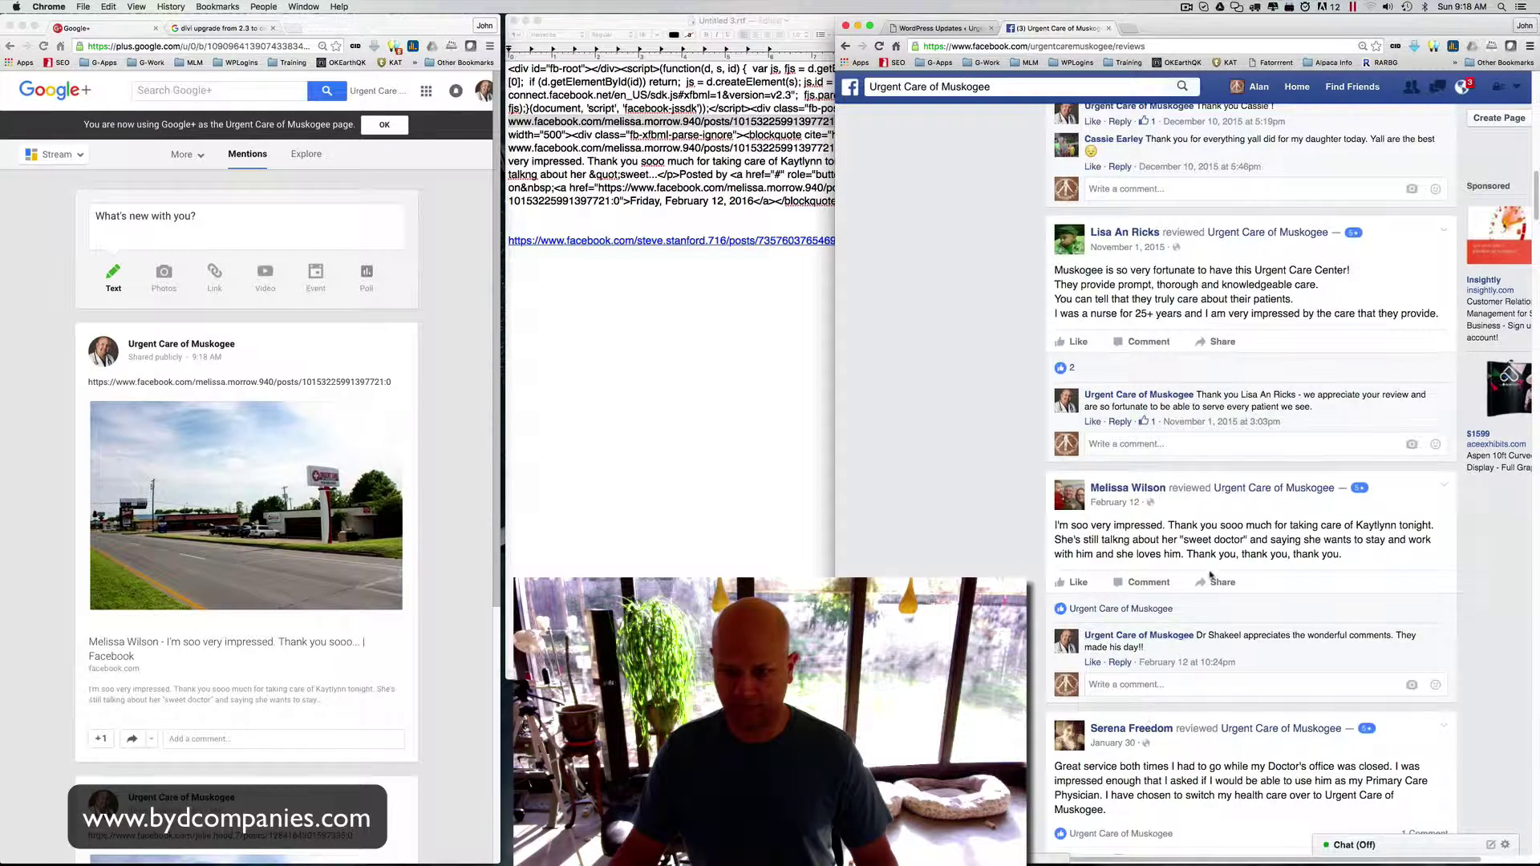
# Step: Scroll up to the November 1 'fortunate to have this center' review and open its embed code
pyautogui.scroll(-3, 1213, 570)
pyautogui.scroll(2, 1216, 553)
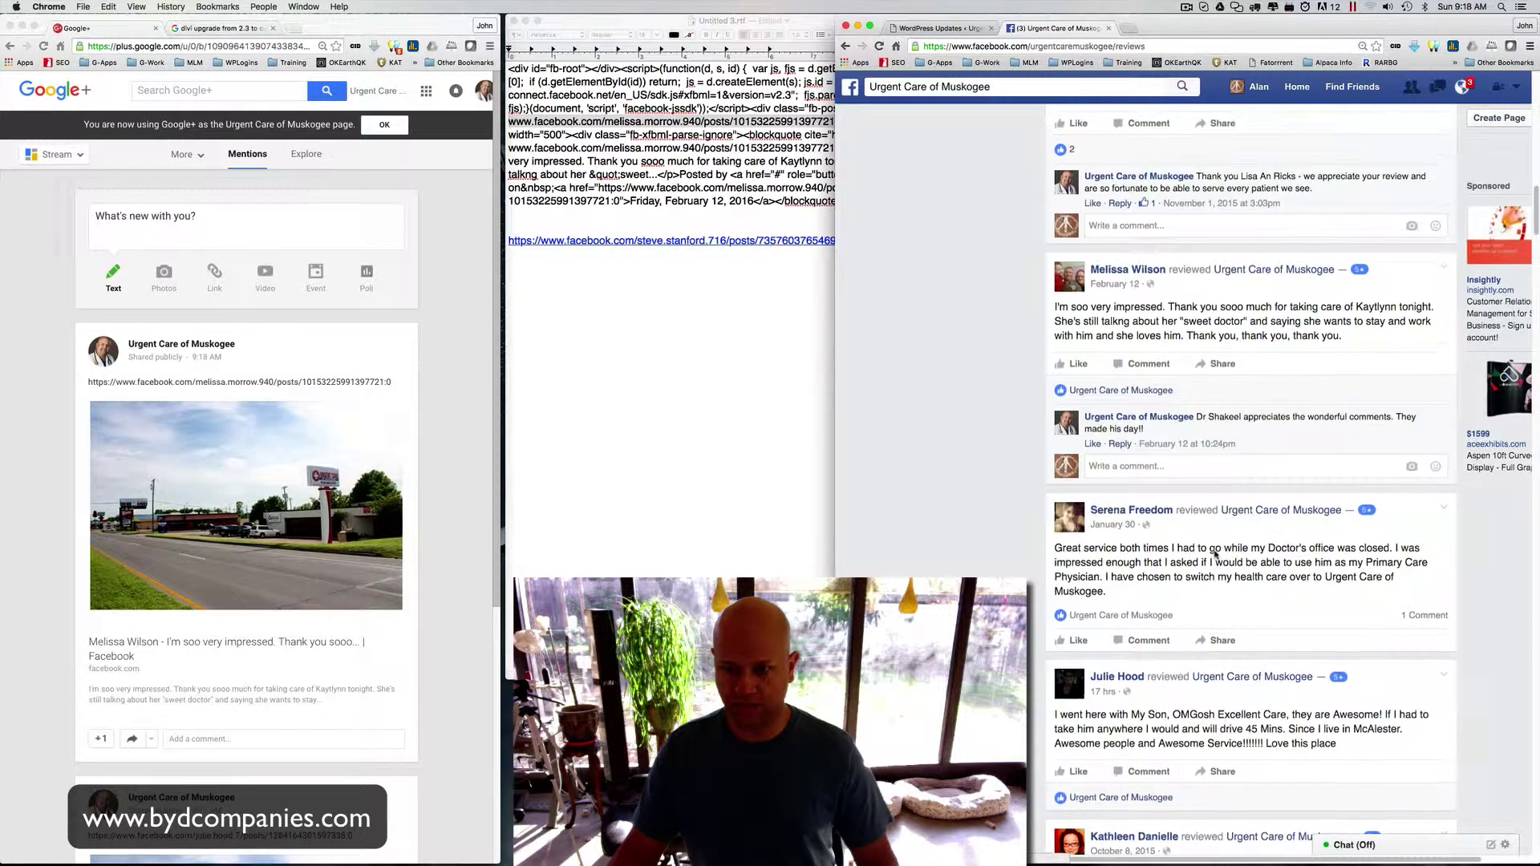
pyautogui.scroll(1, 1216, 555)
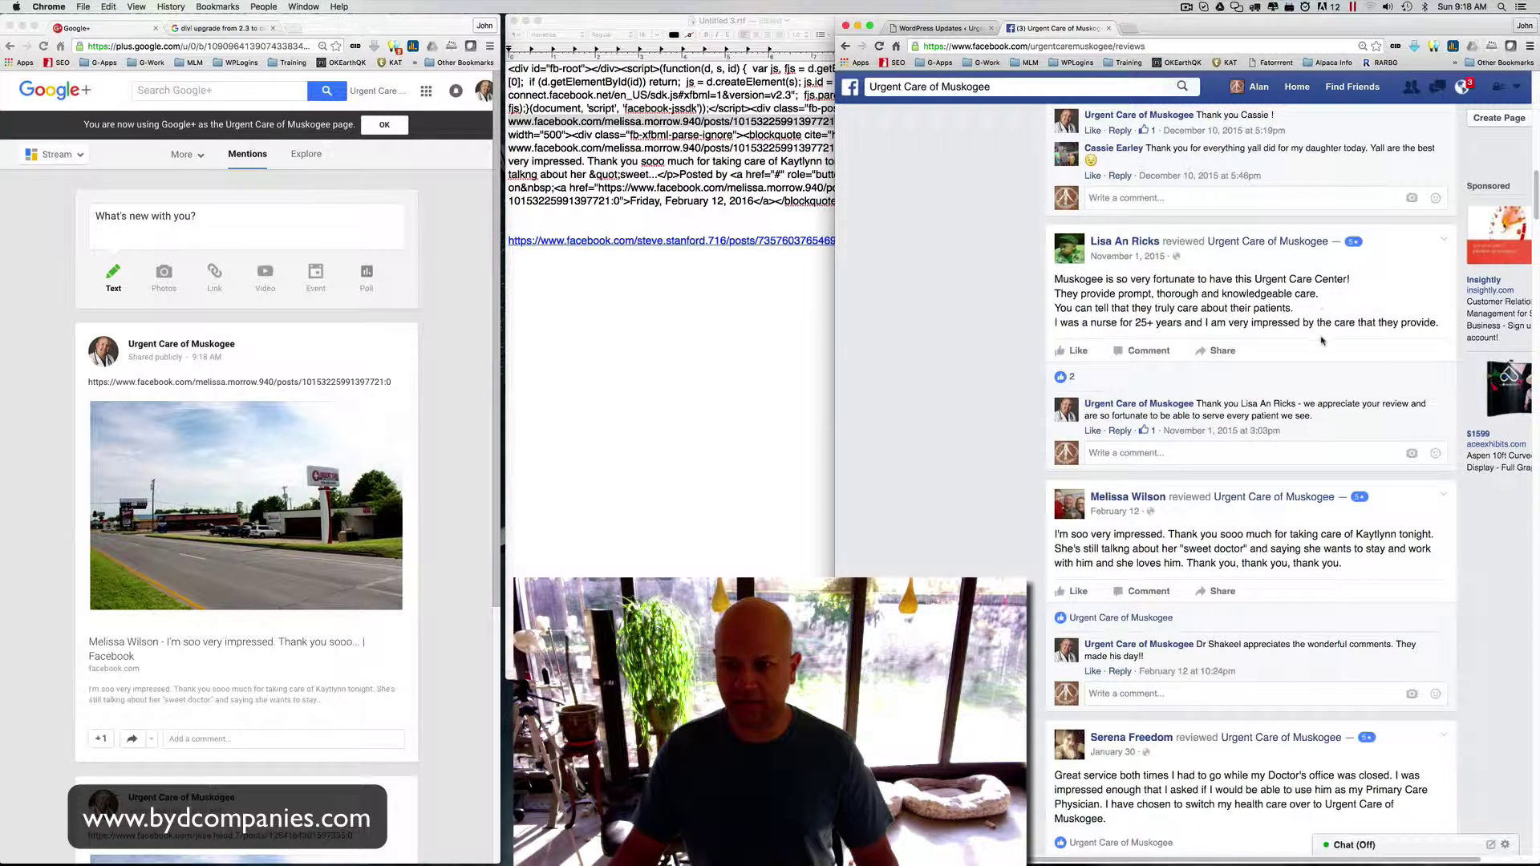
pyautogui.scroll(3, 1322, 341)
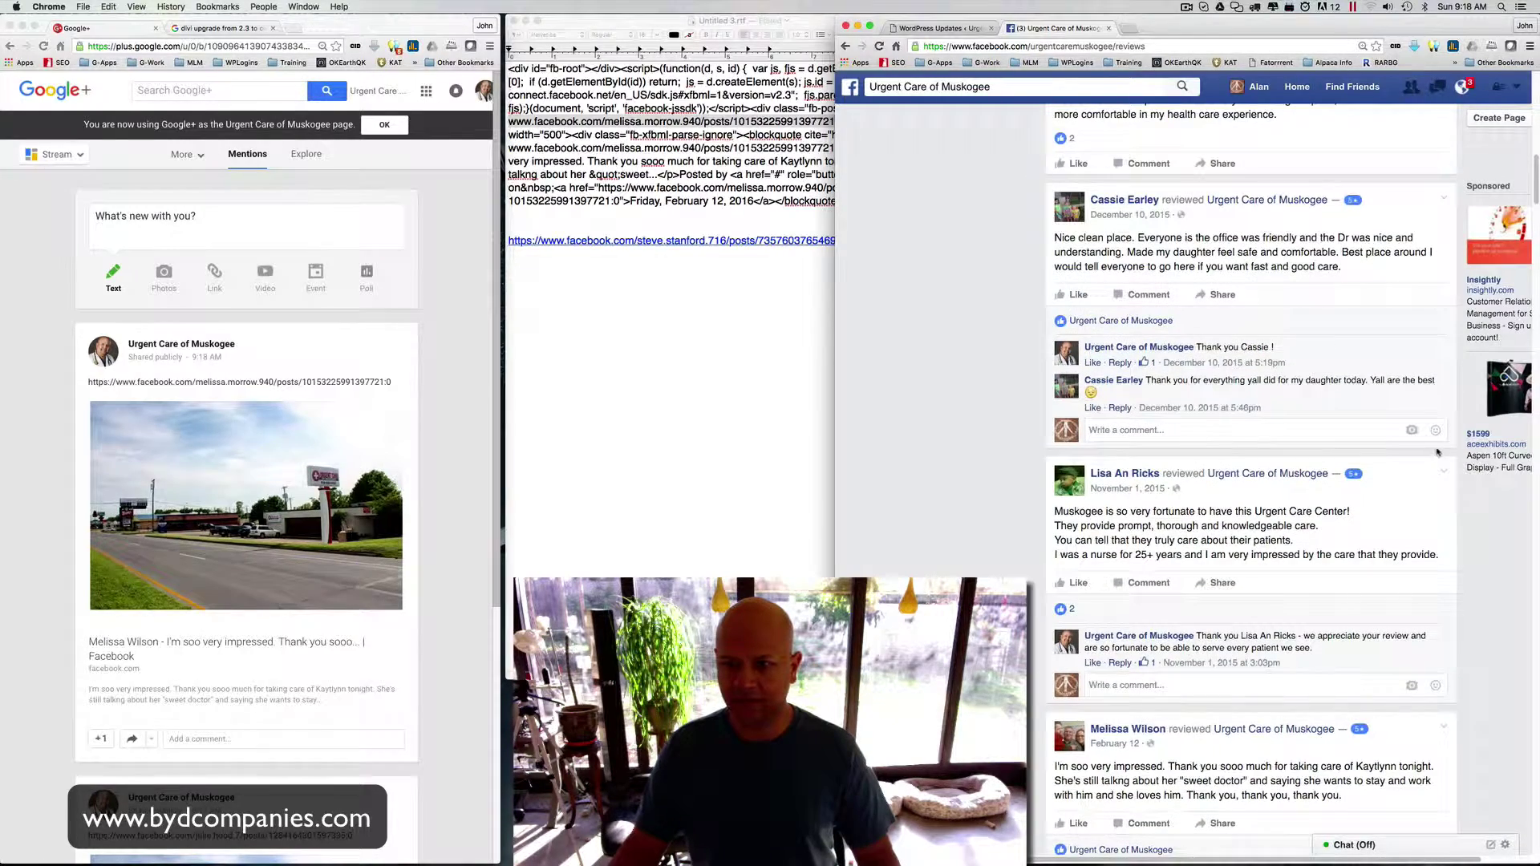
pyautogui.click(1444, 472)
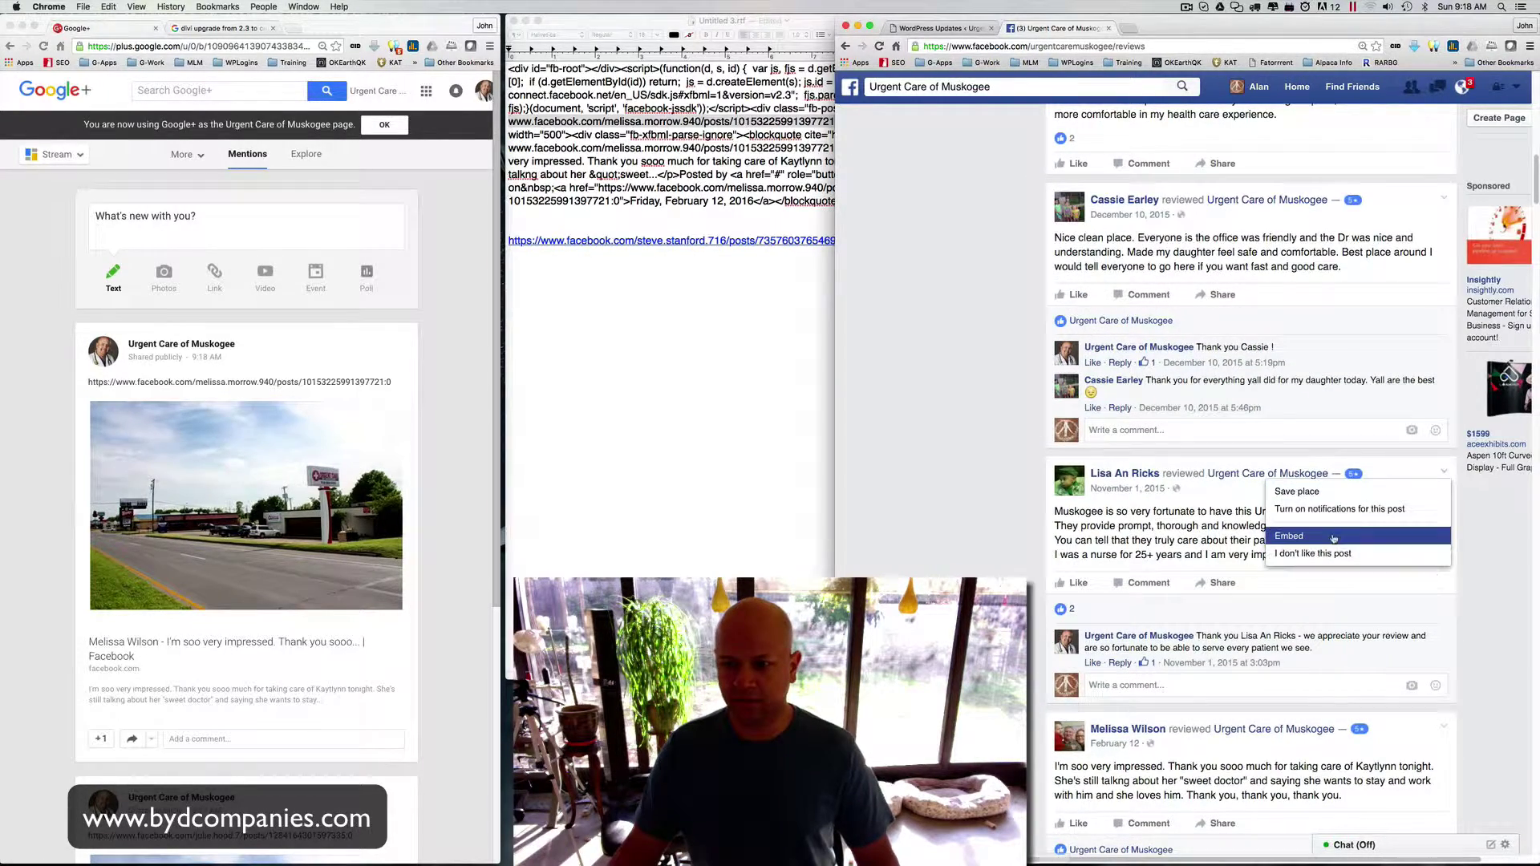
pyautogui.click(1333, 537)
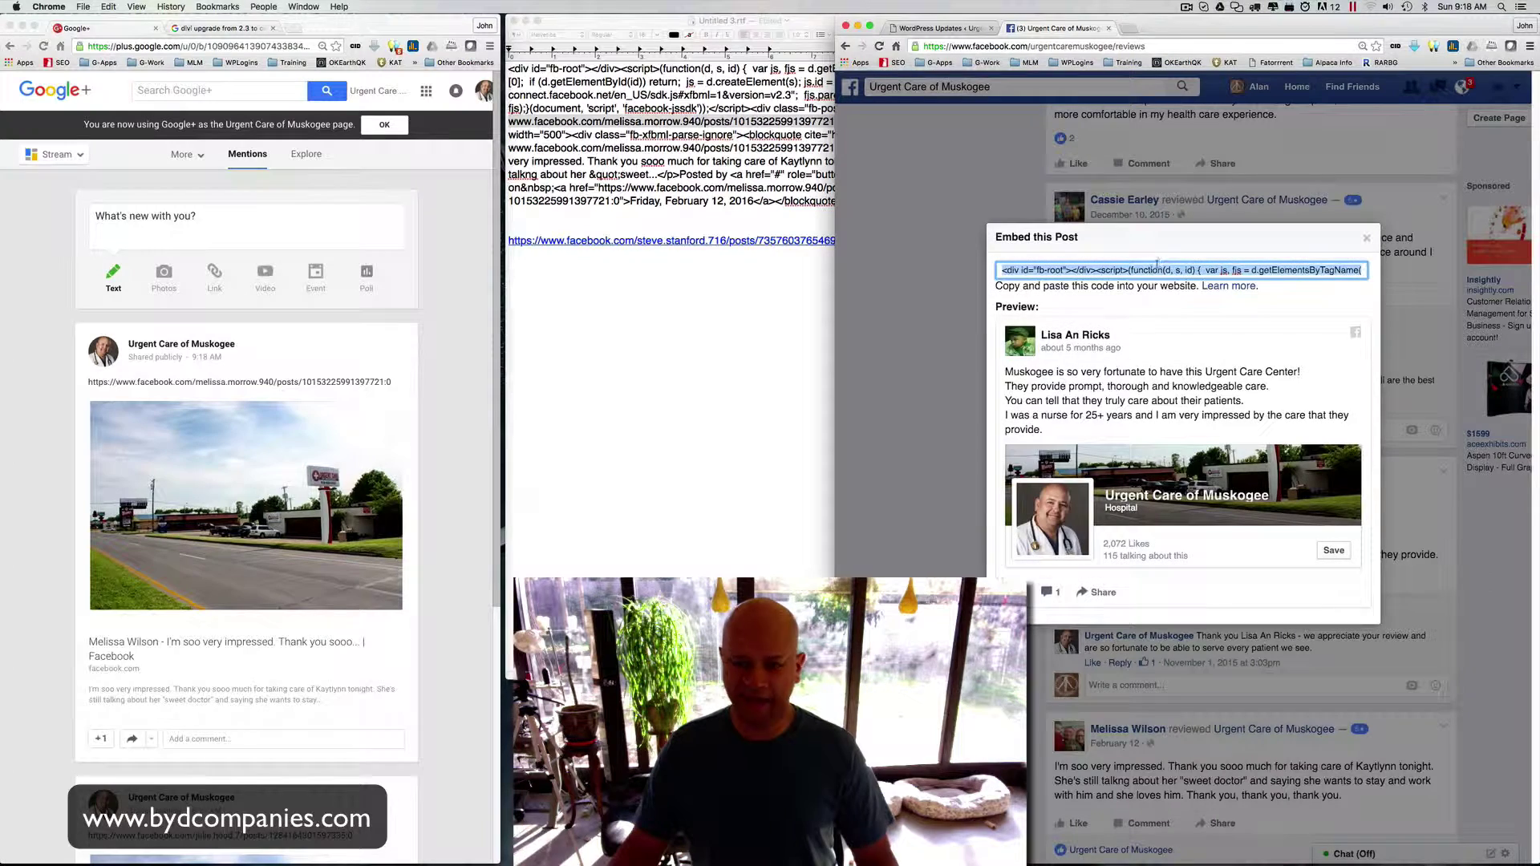
# Step: Replace the TextEdit embed code with the November 1 review's code and select its post URL
pyautogui.click(689, 157)
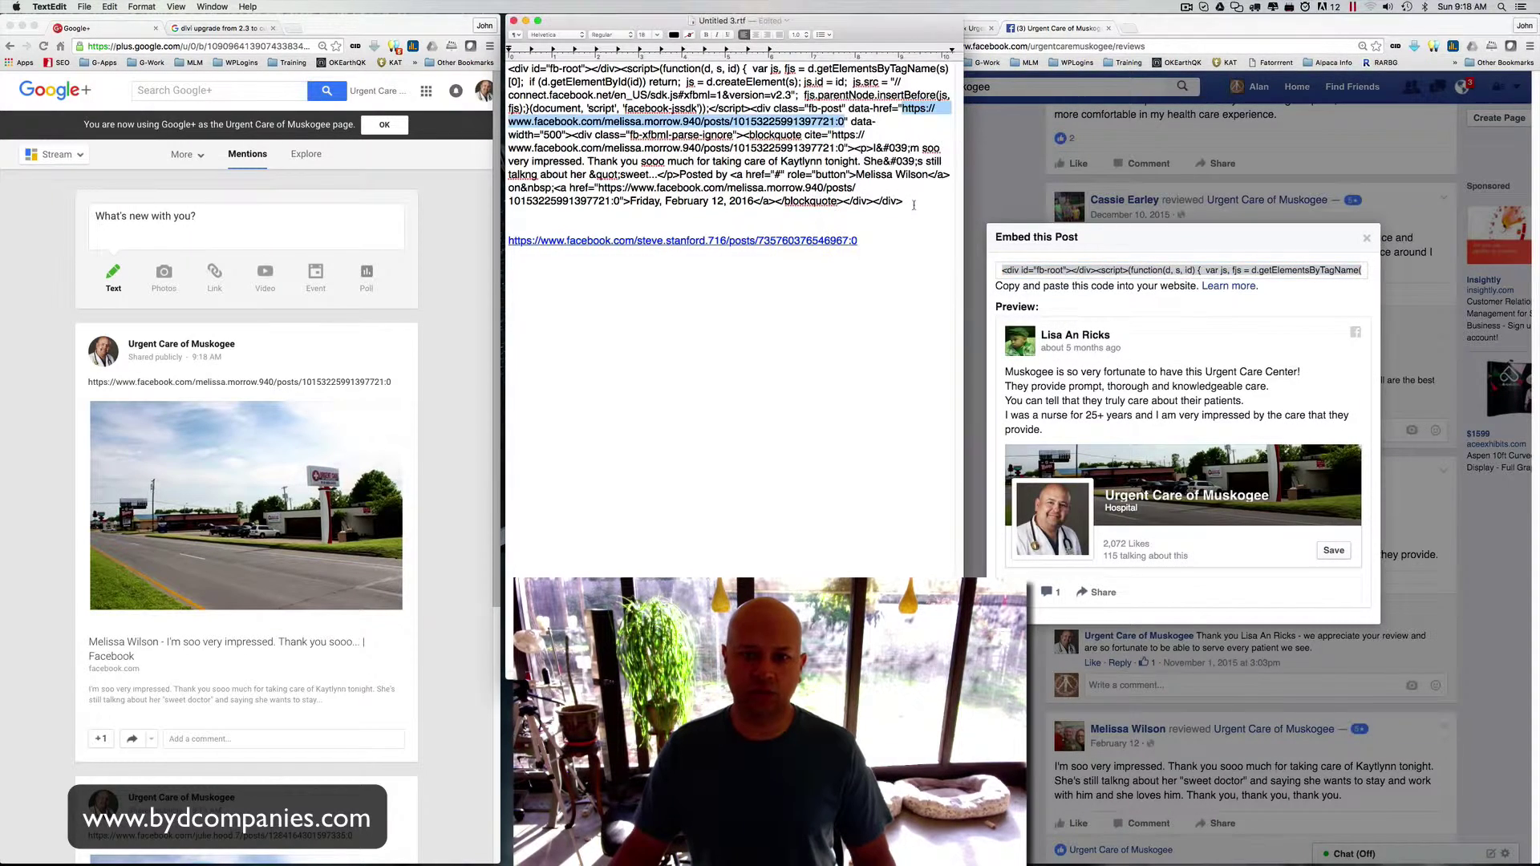
pyautogui.tripleClick(689, 158)
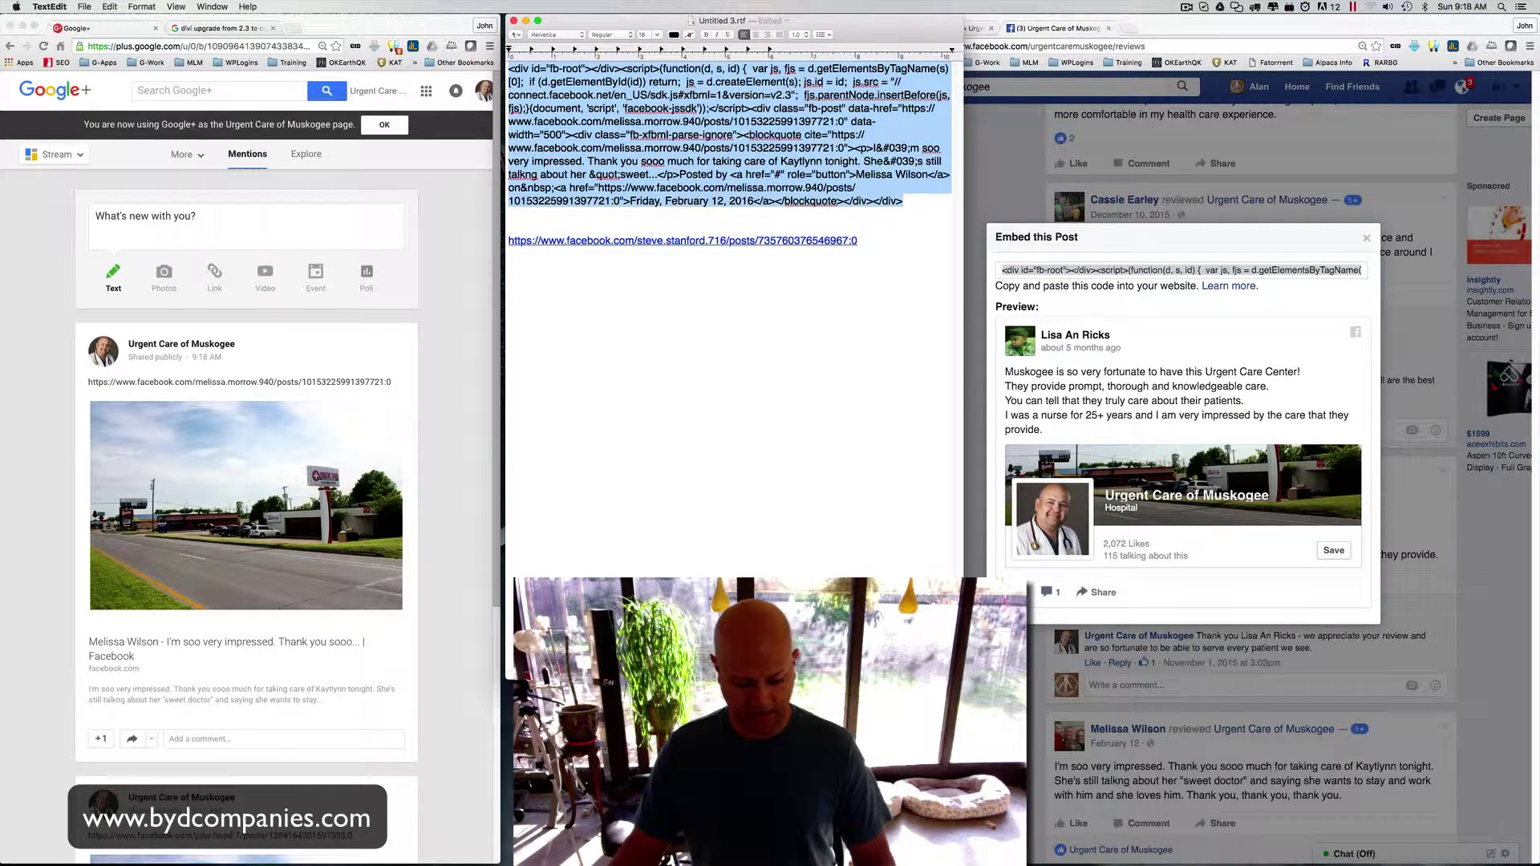
pyautogui.press('super+v')
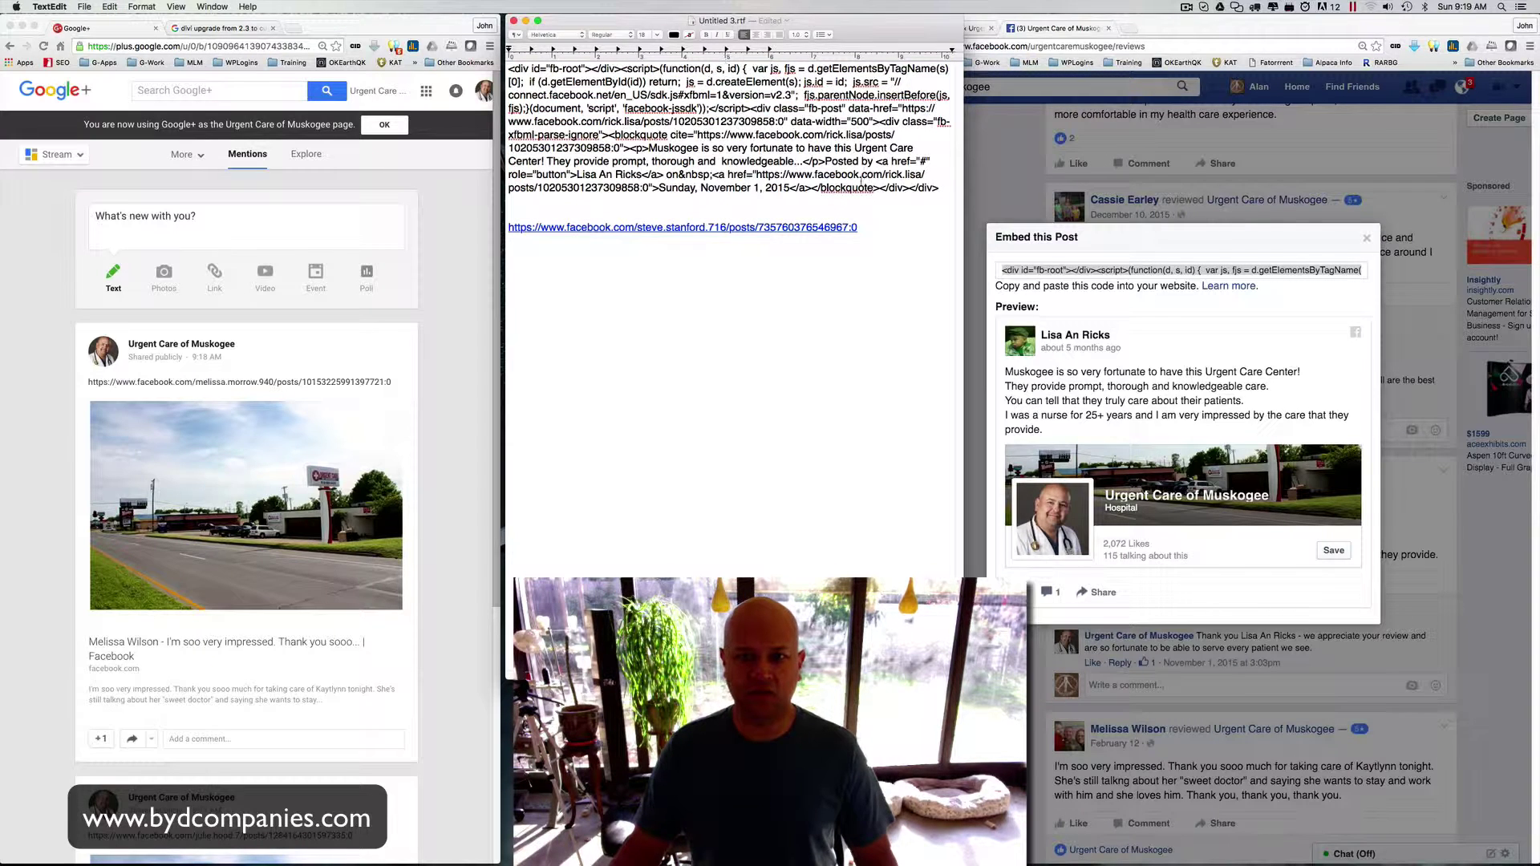
pyautogui.moveTo(863, 175); pyautogui.dragTo(860, 188)
pyautogui.moveTo(901, 109); pyautogui.dragTo(785, 122)
pyautogui.press('super+c')
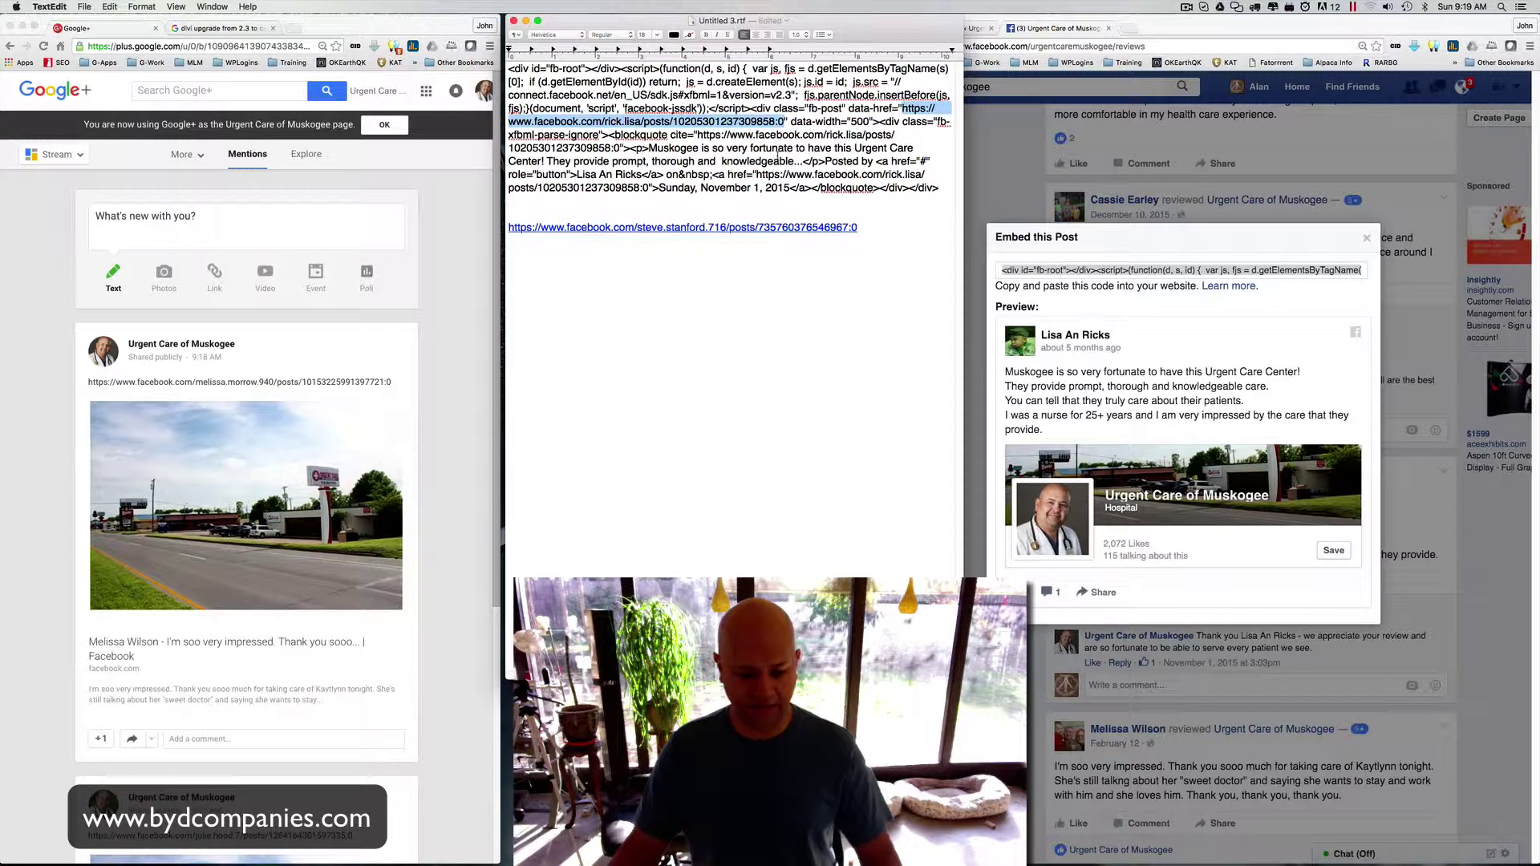
# Step: Publish the November 1 review's post URL as a new Google+ link post
pyautogui.click(207, 221)
pyautogui.press('super+v')
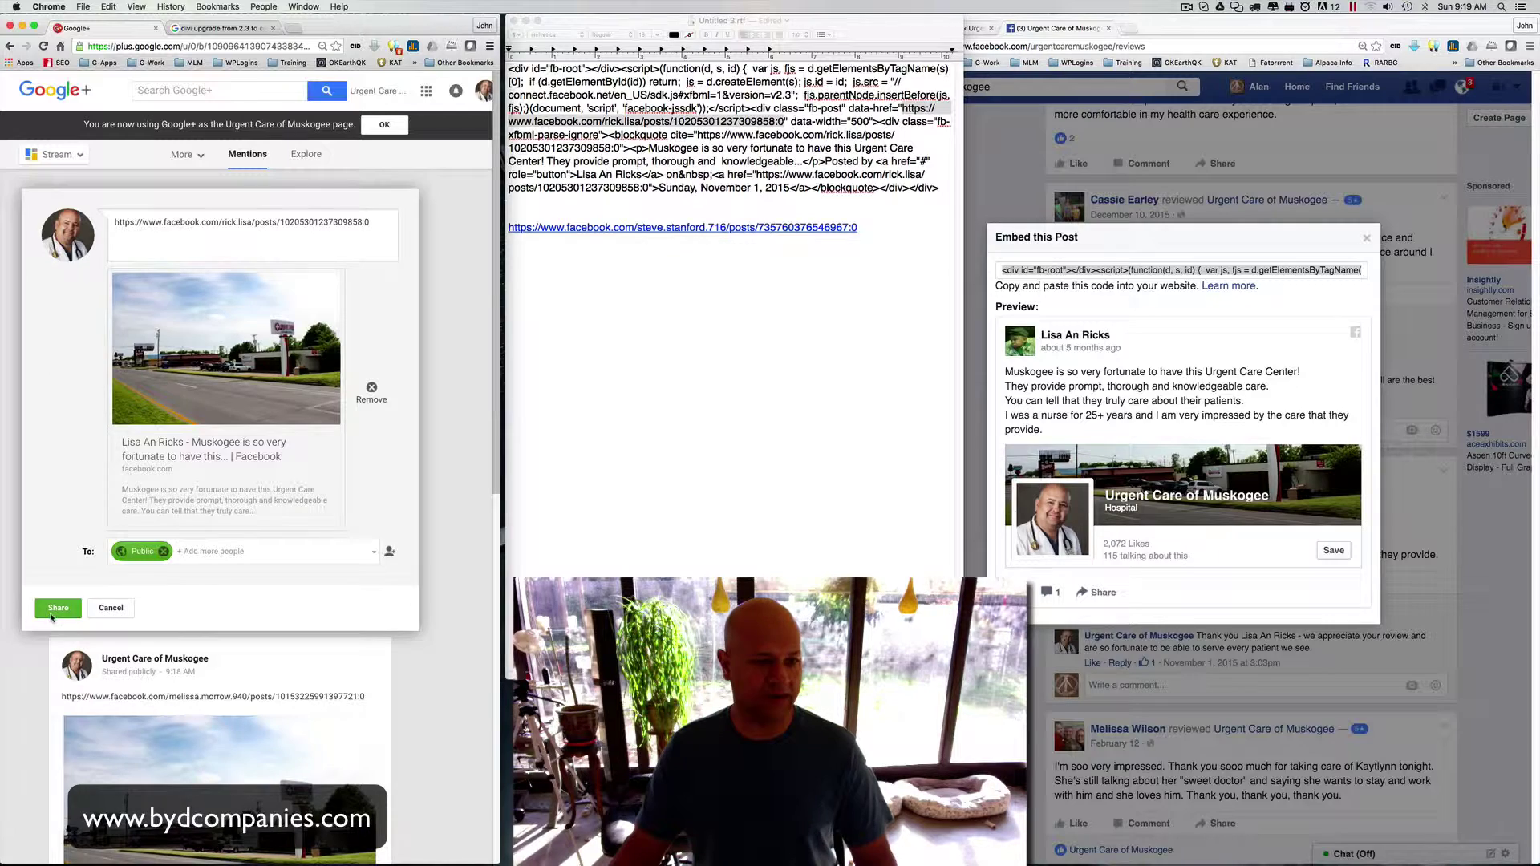
pyautogui.click(53, 610)
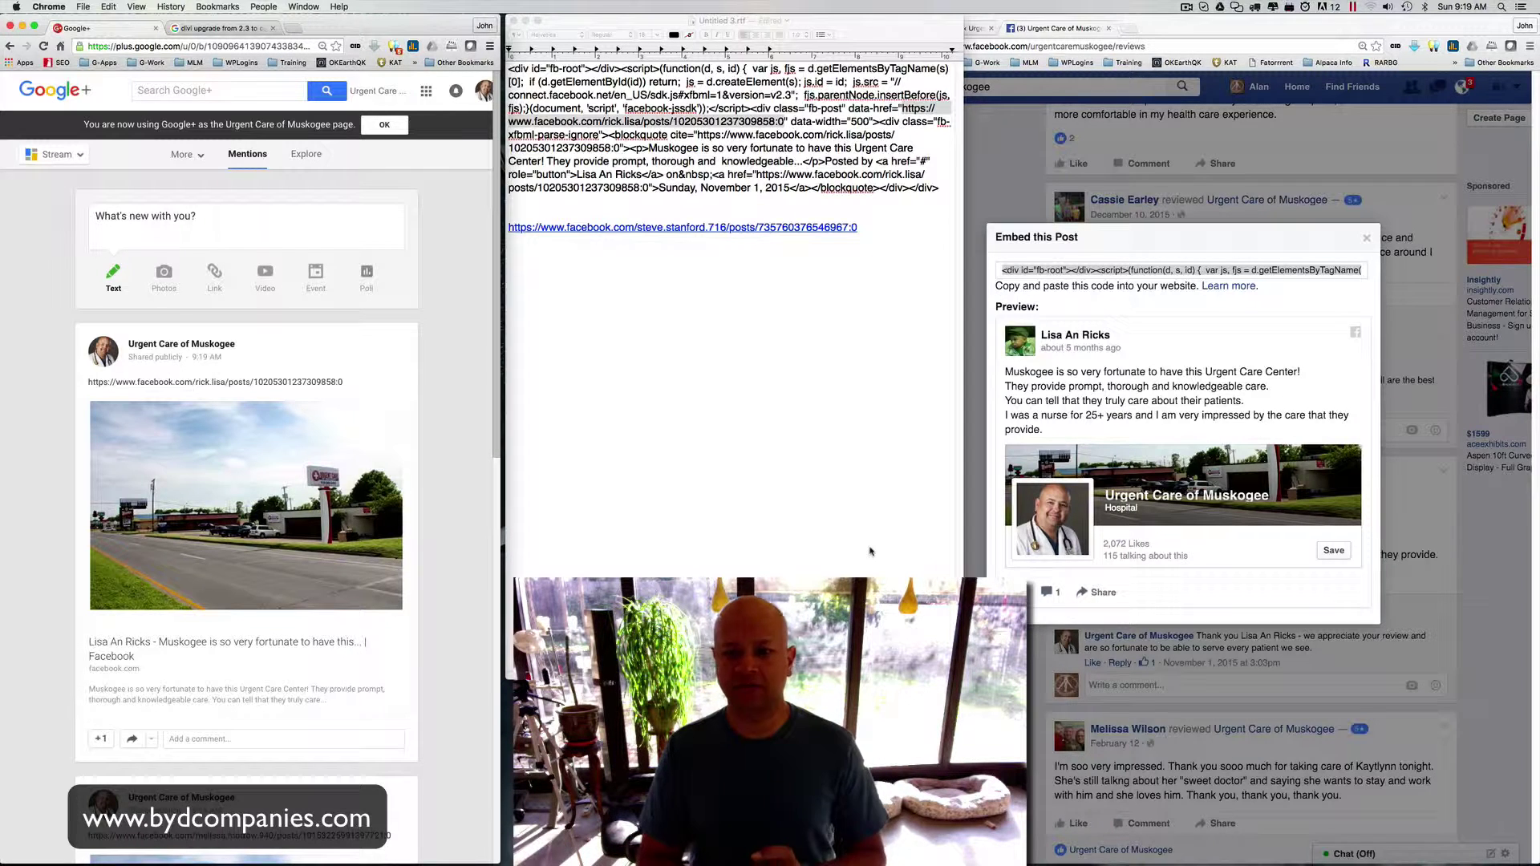
# Step: Open the new post's link preview to check the November 1 Facebook review, widening the browser
pyautogui.click(177, 642)
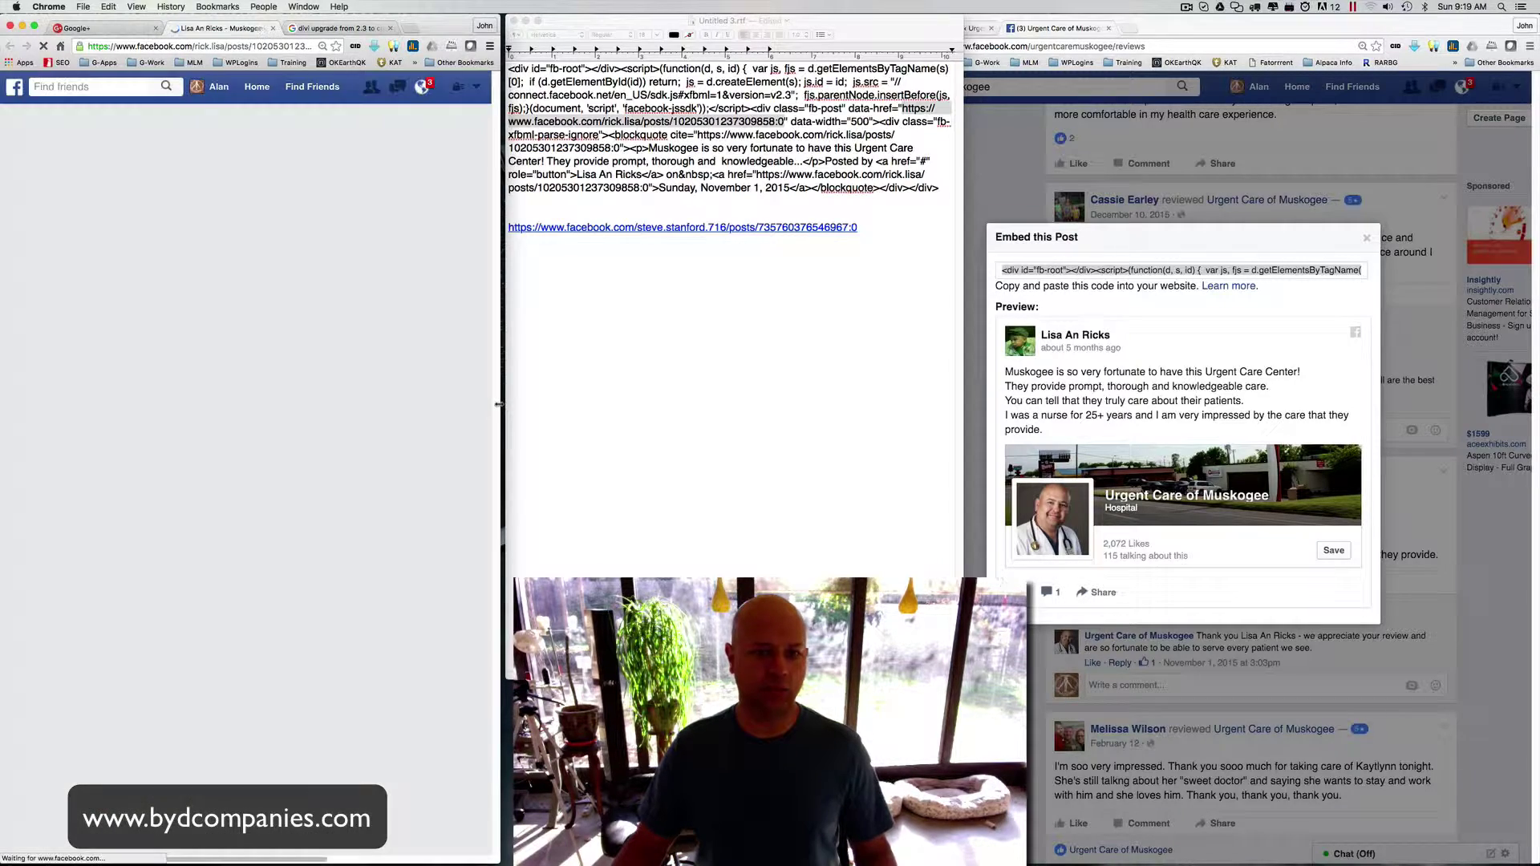
pyautogui.moveTo(506, 401); pyautogui.dragTo(683, 401)
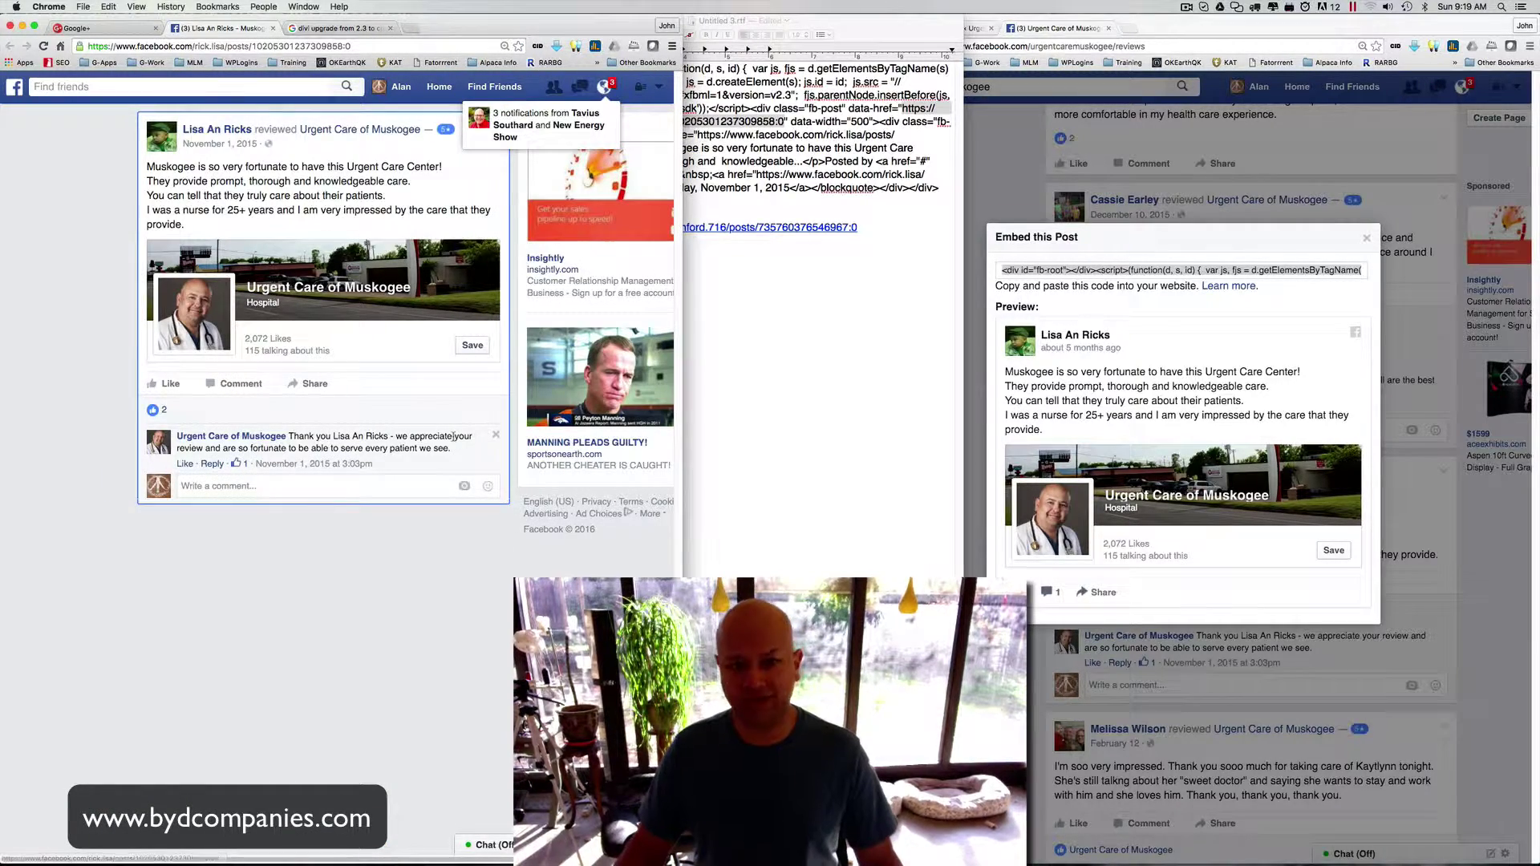